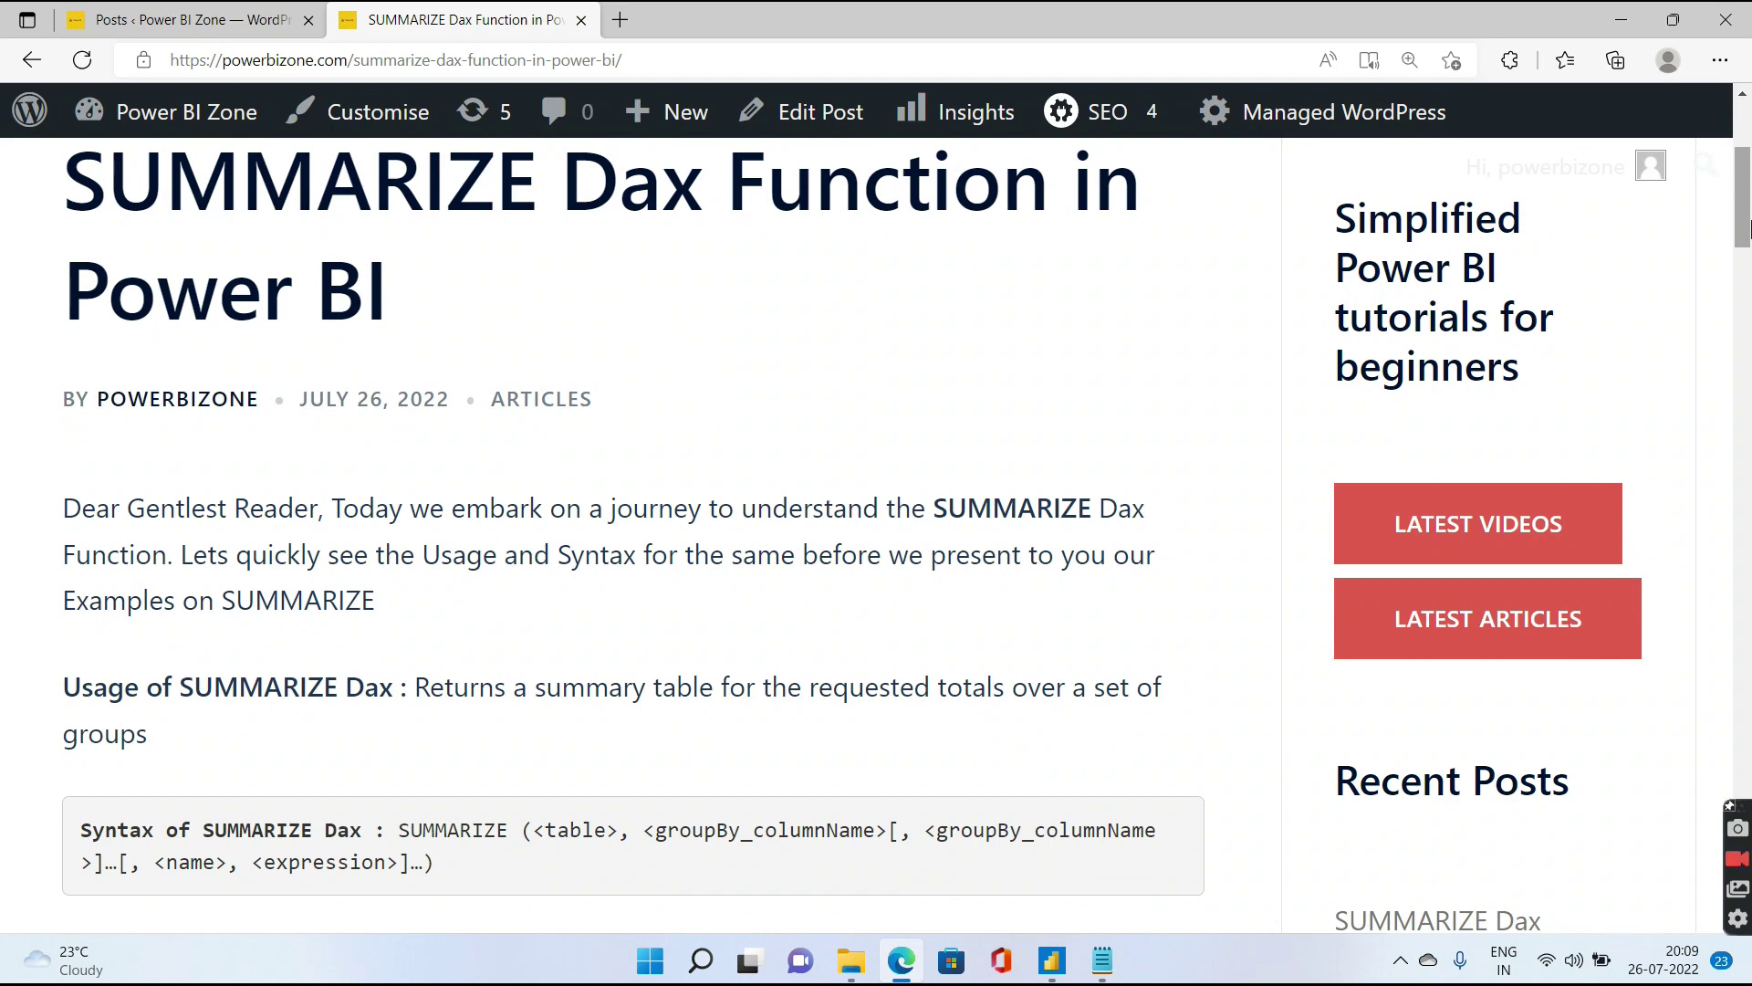
Highlight the SUMMARIZE usage description and the <table> argument in the syntax.
{"action": "left_click_drag", "start_coordinate": [415, 687], "coordinate": [1020, 699]}
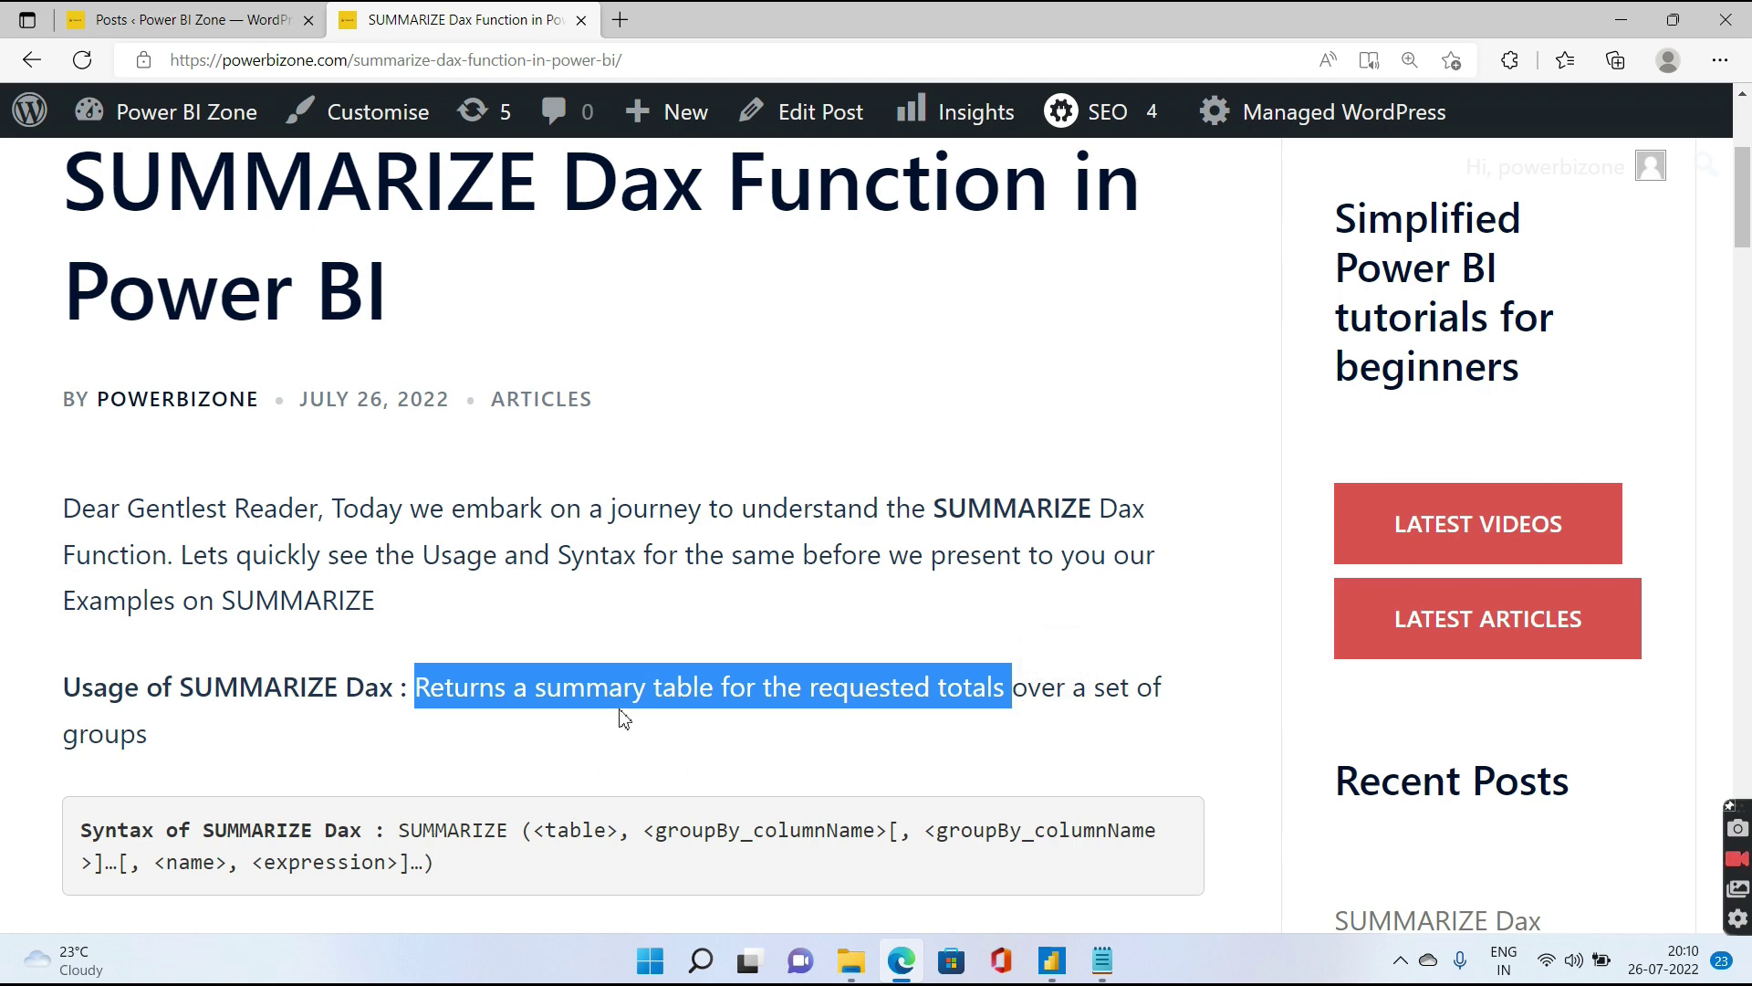
{"action": "left_click", "coordinate": [630, 695]}
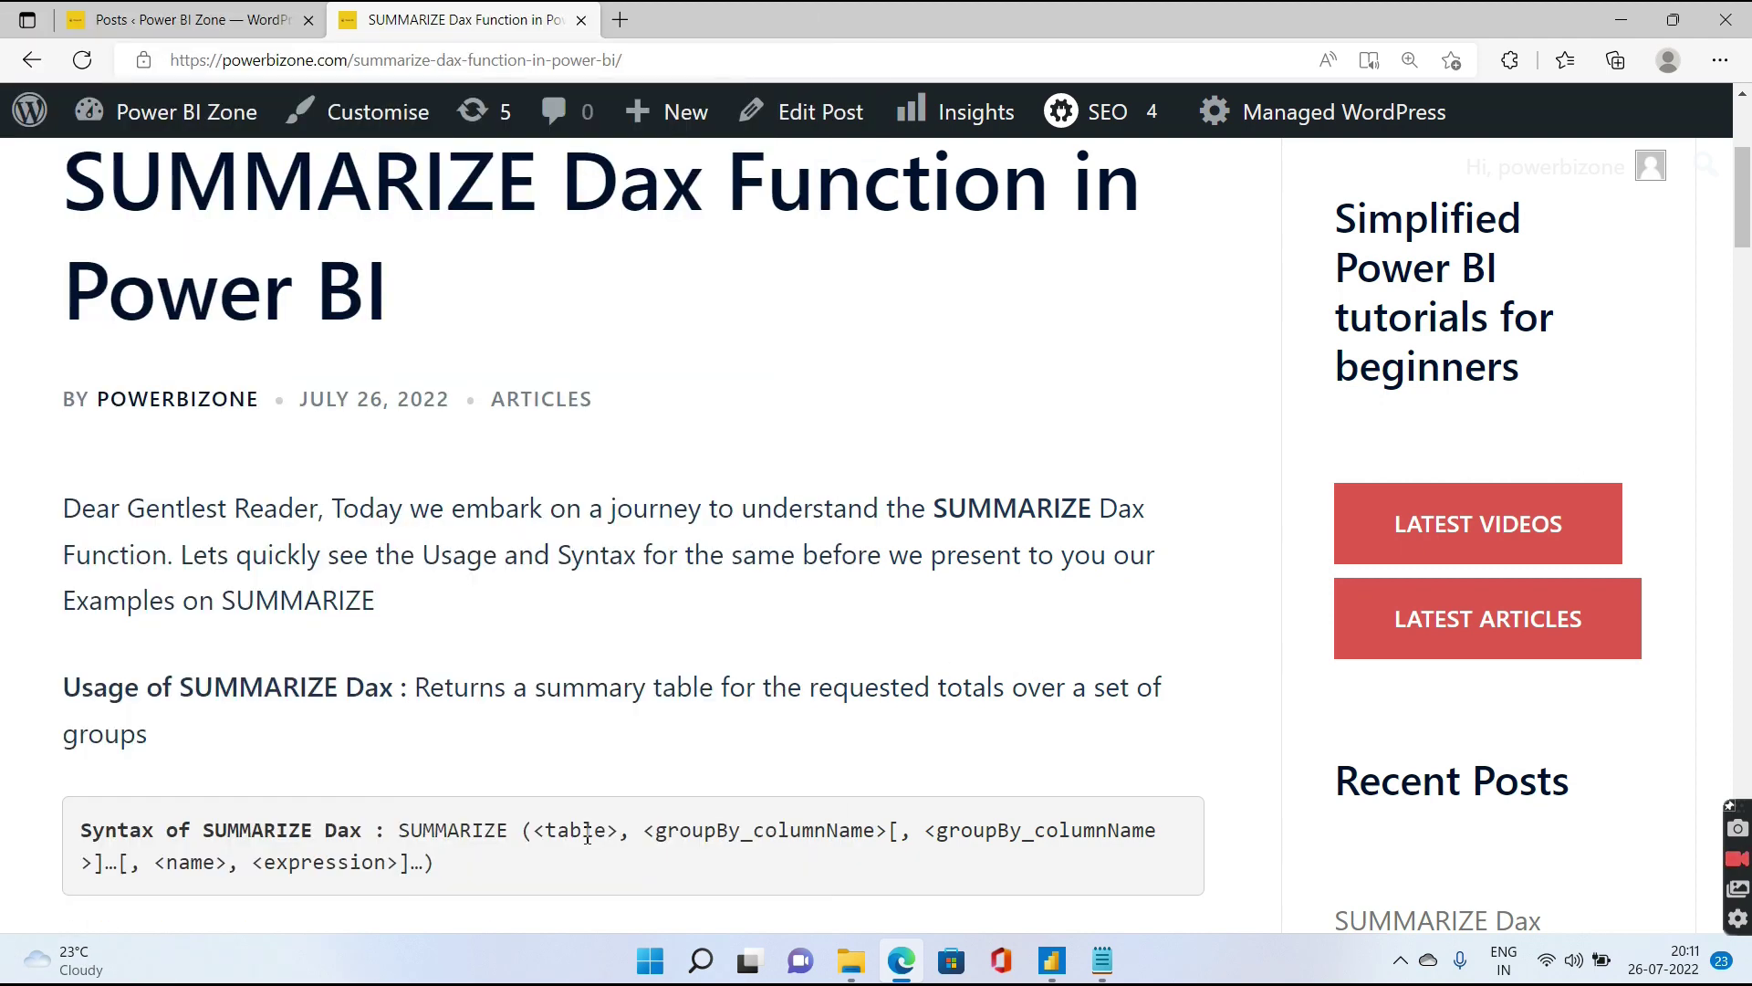
{"action": "left_click_drag", "start_coordinate": [538, 833], "coordinate": [624, 835]}
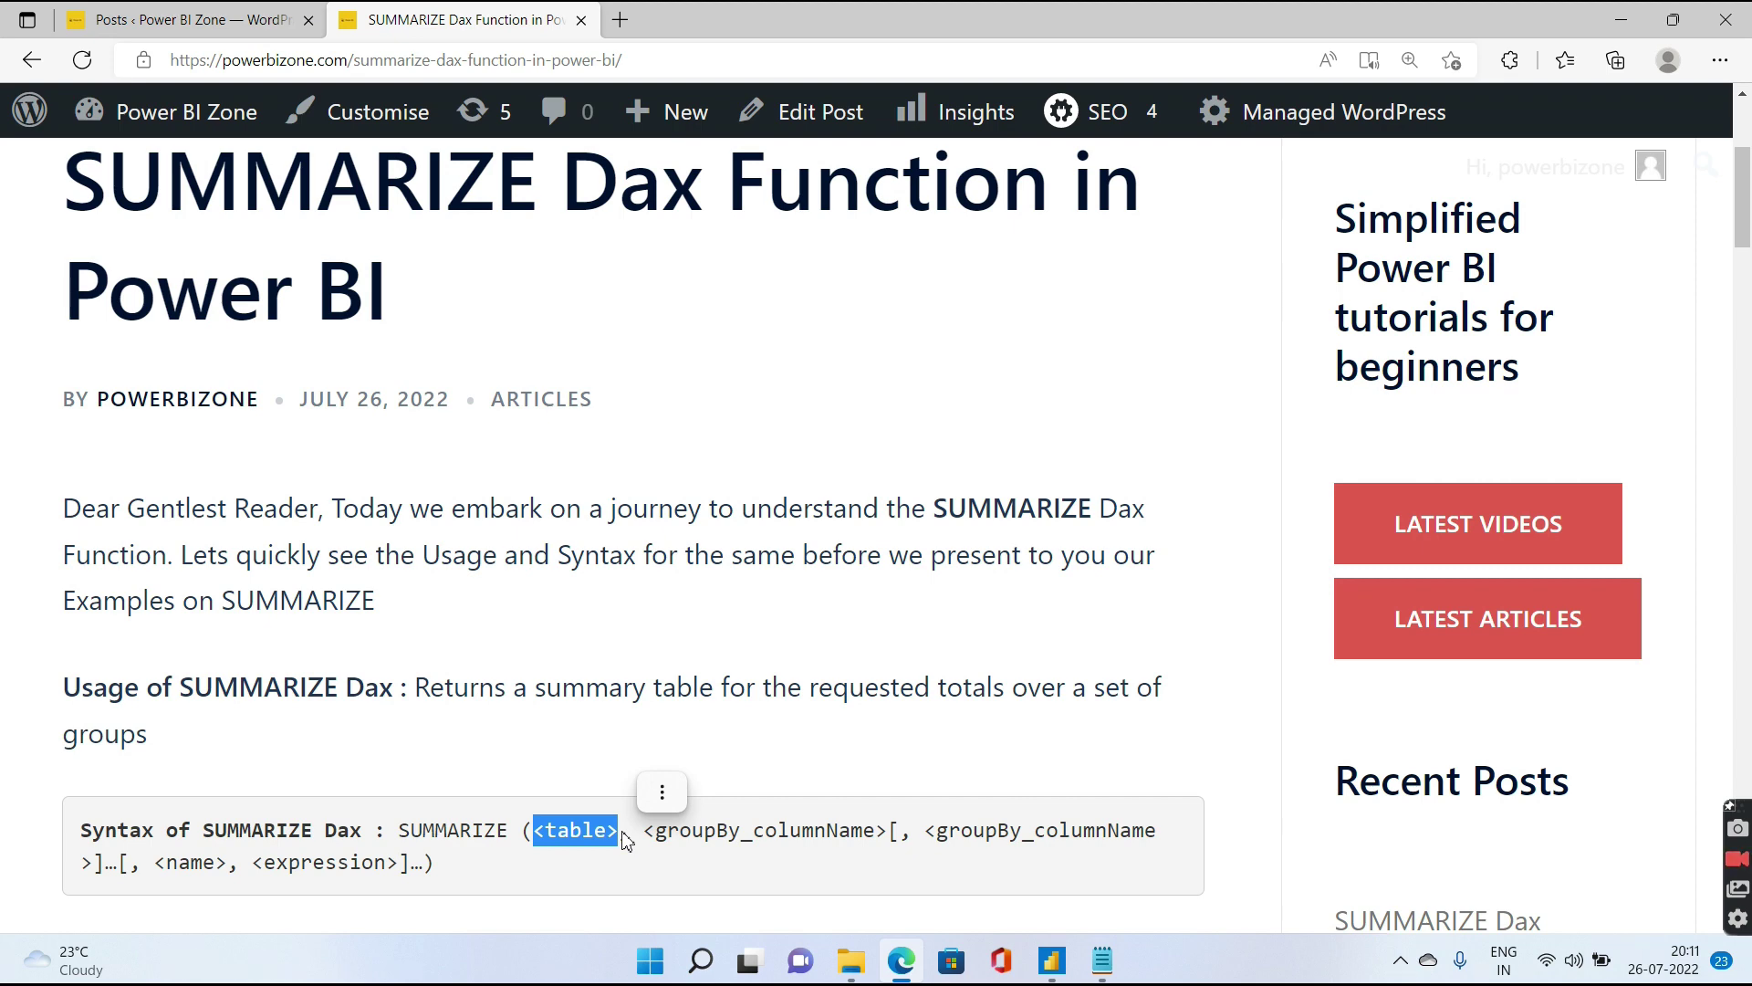
{"action": "left_click", "coordinate": [651, 833]}
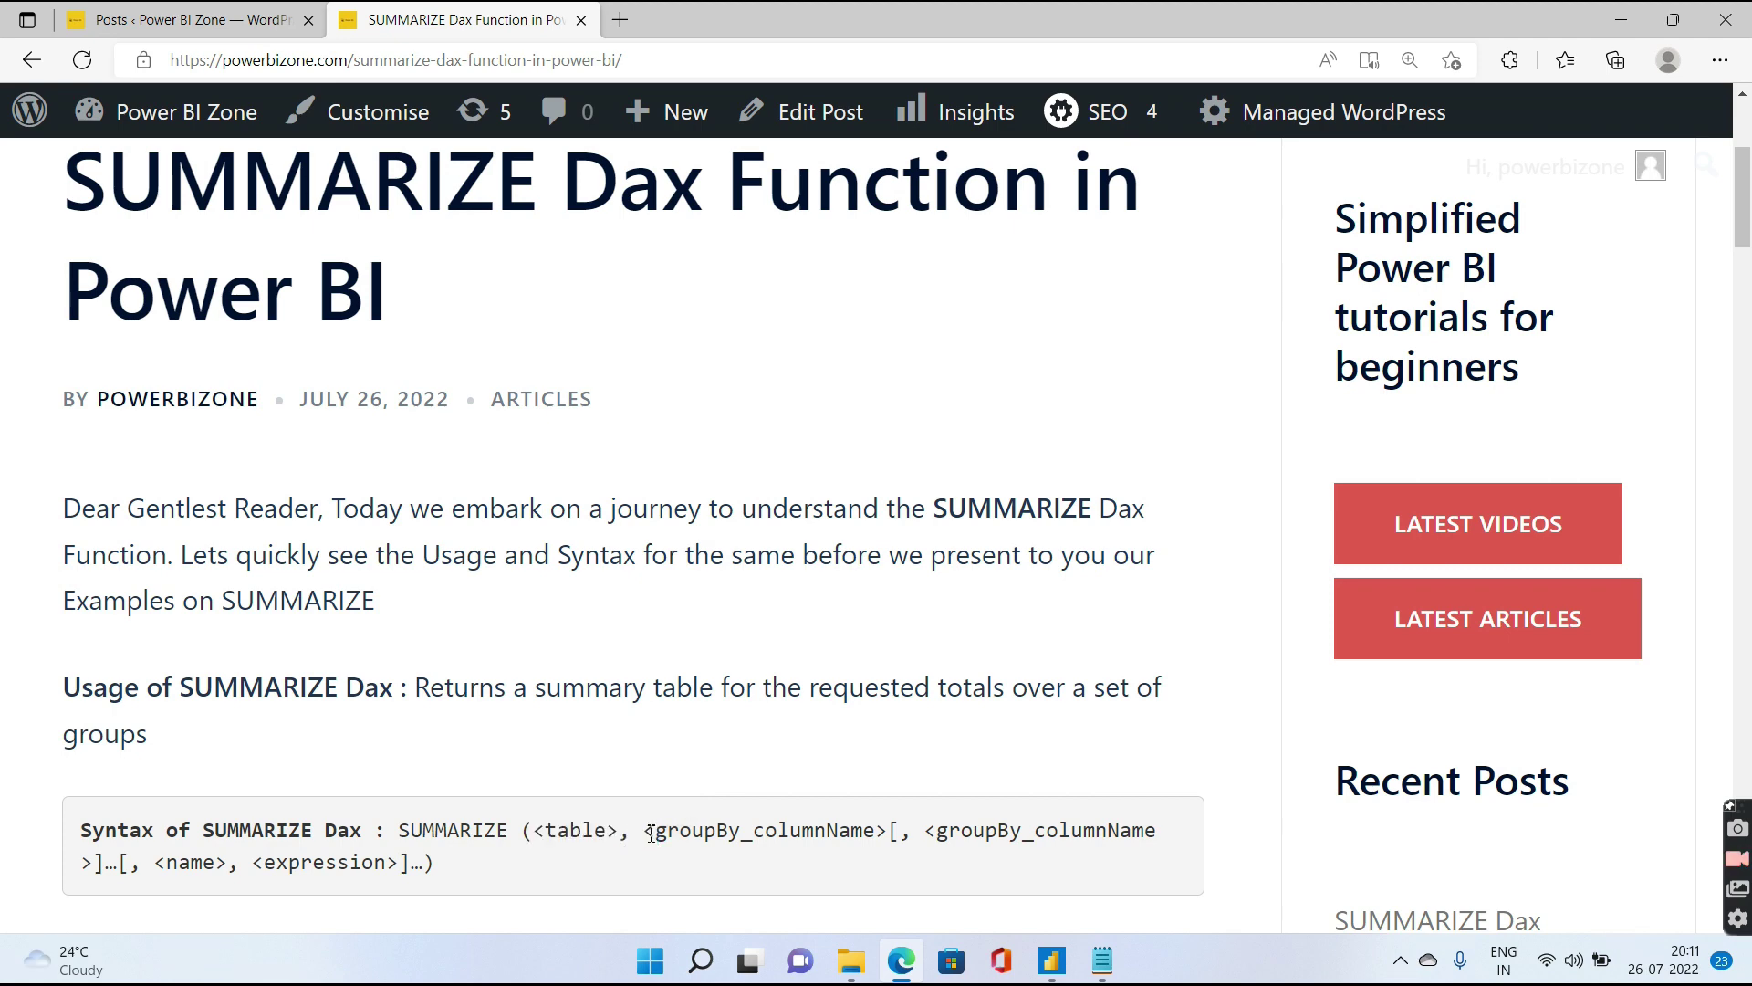
Highlight the groupBy_columnName, <expression> and <name> arguments, then switch to Power BI Desktop.
{"action": "left_click_drag", "start_coordinate": [646, 834], "coordinate": [885, 831]}
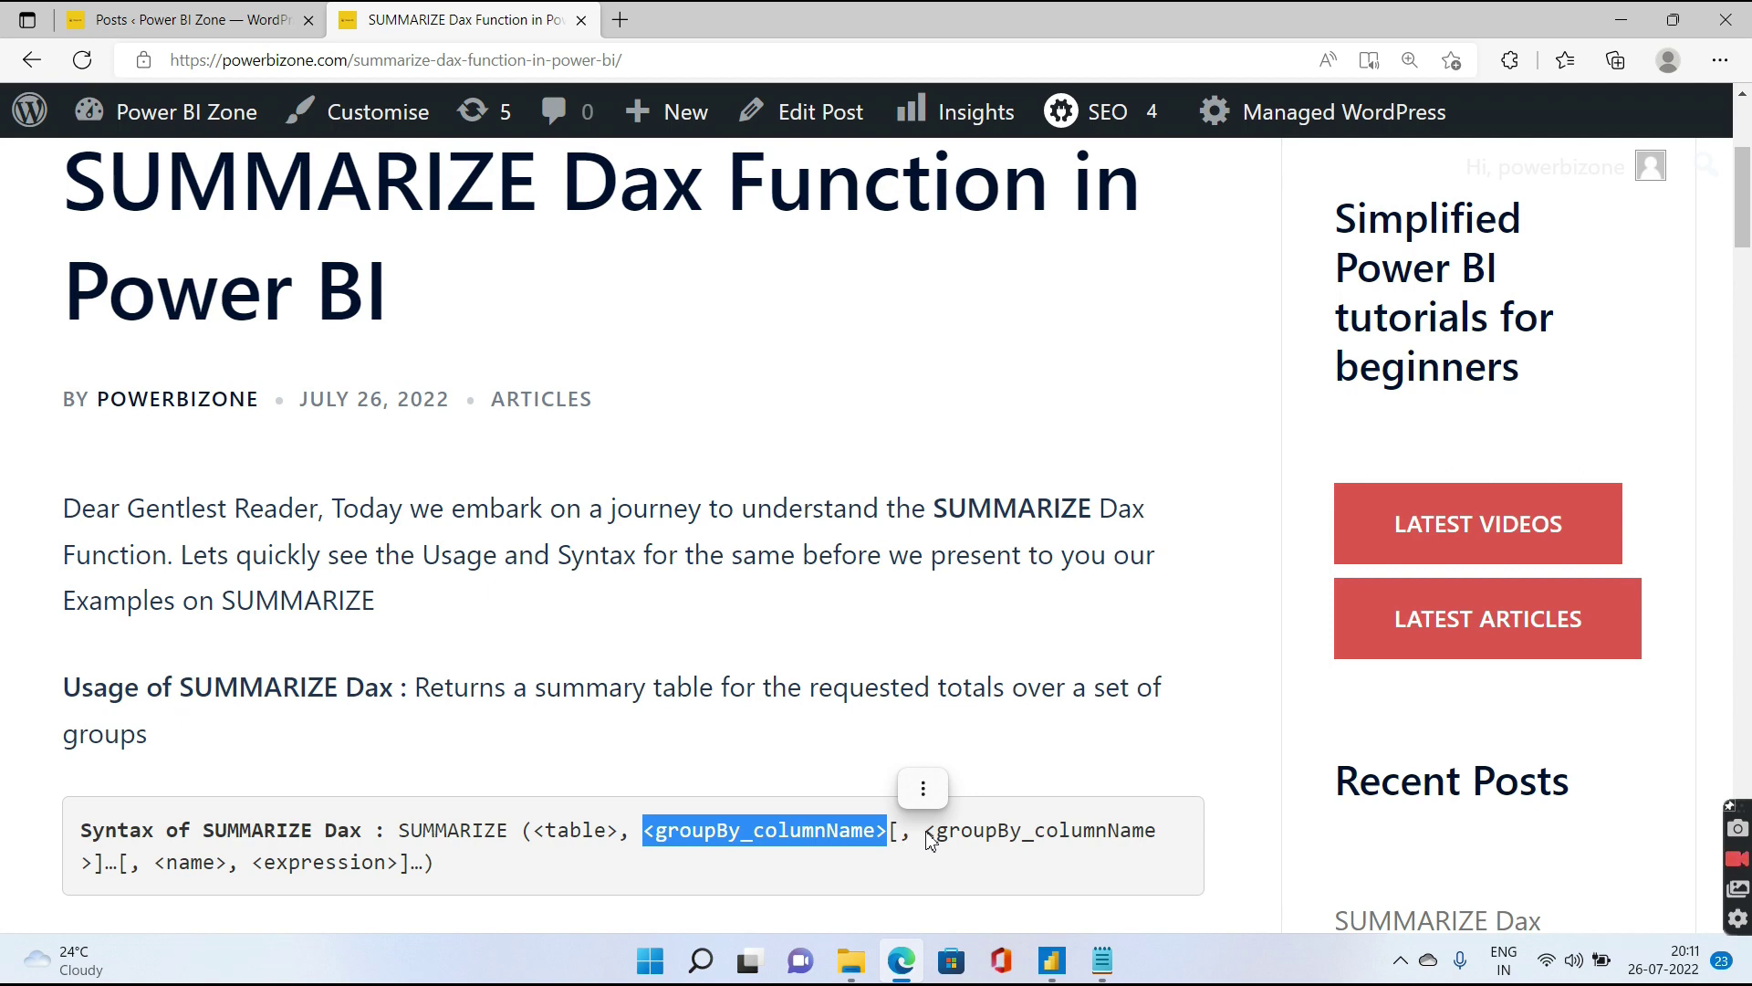
{"action": "left_click_drag", "start_coordinate": [926, 838], "coordinate": [1137, 840]}
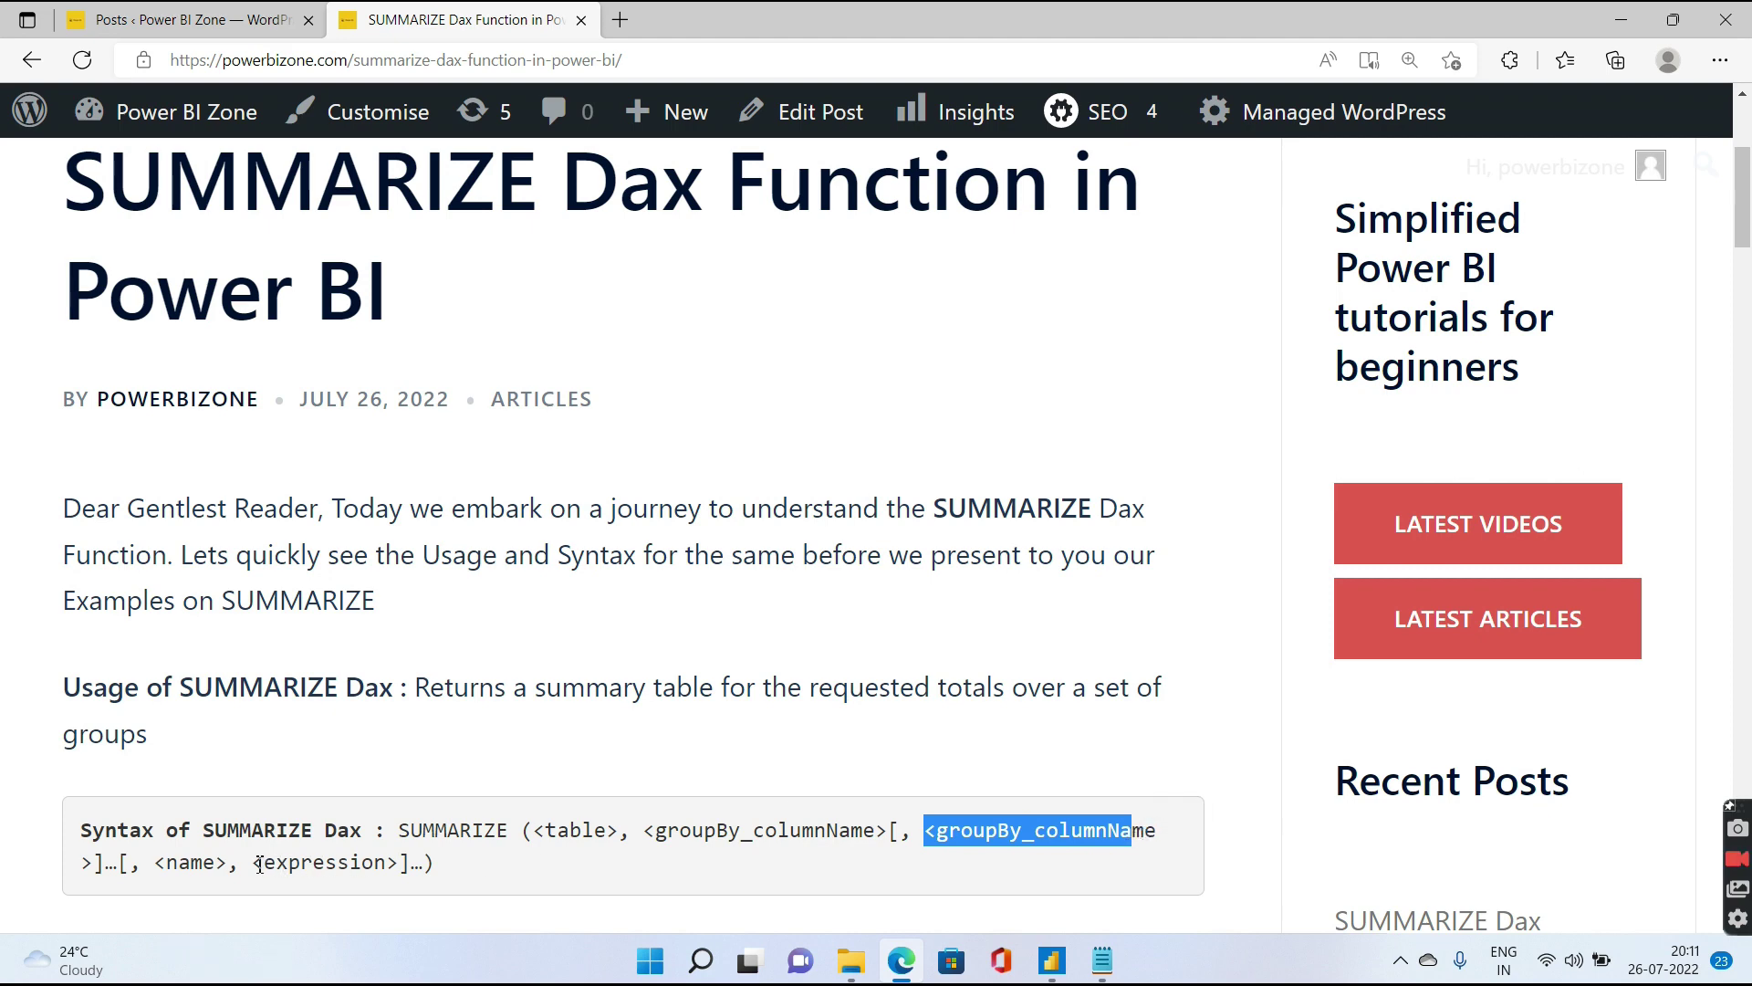
{"action": "left_click_drag", "start_coordinate": [254, 863], "coordinate": [400, 863]}
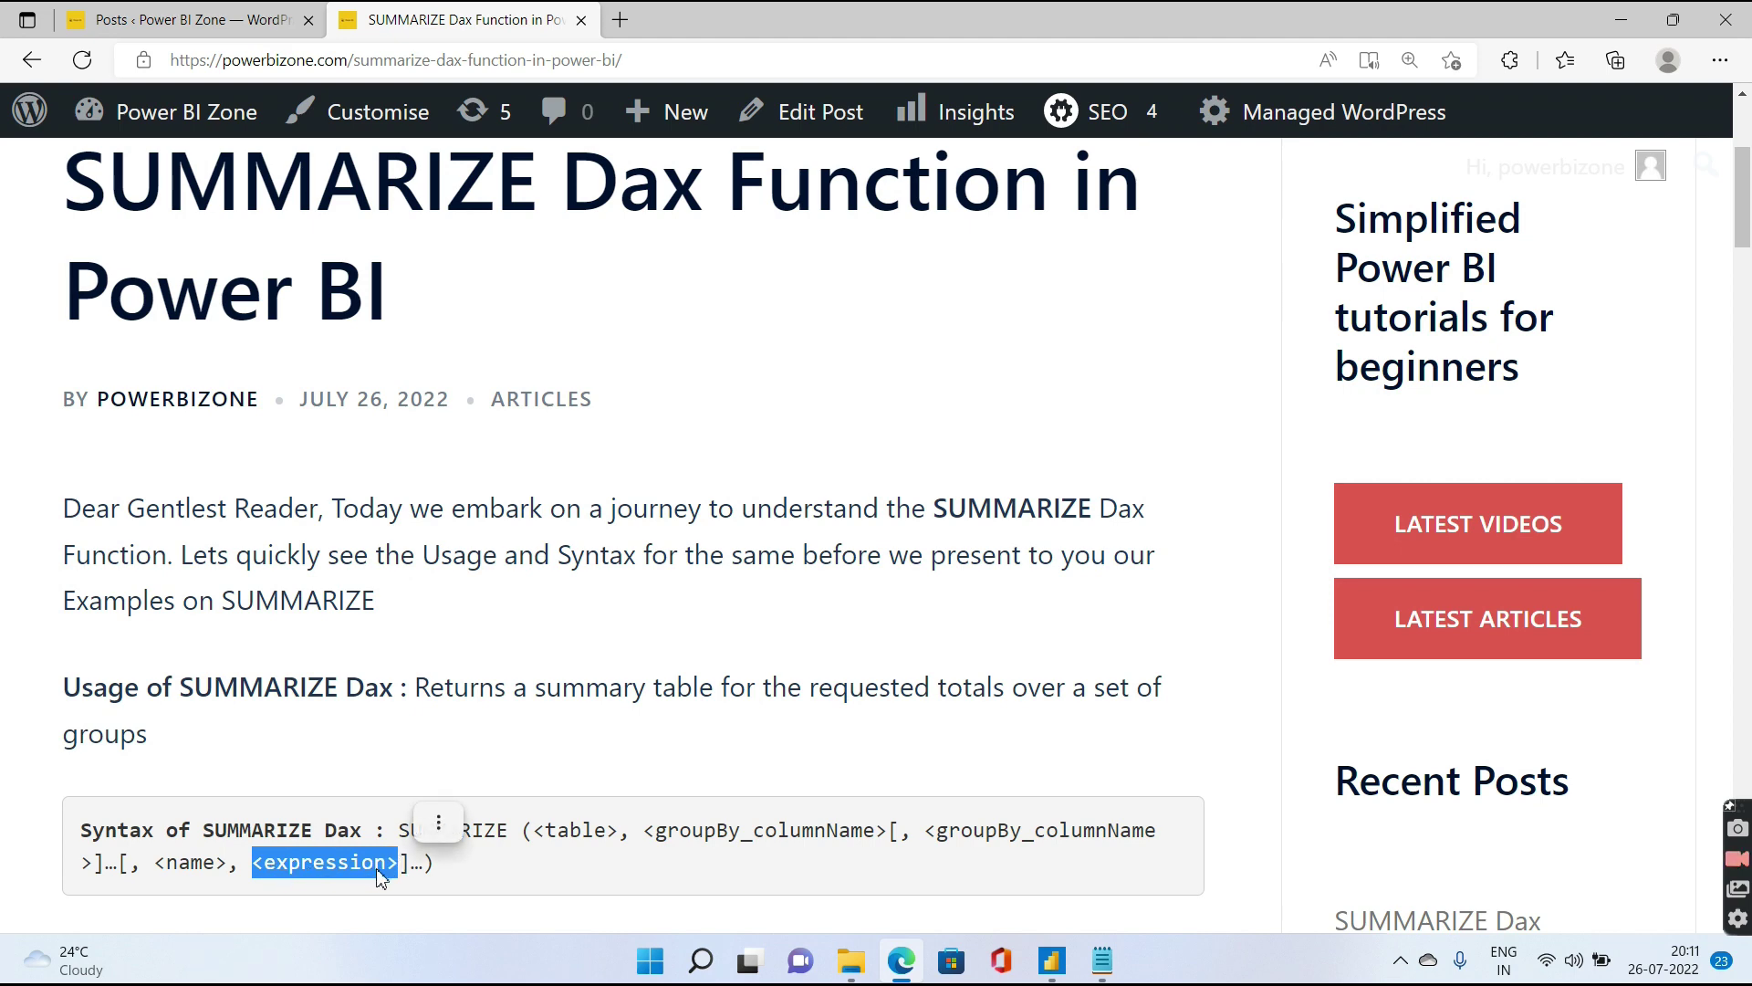
{"action": "left_click_drag", "start_coordinate": [228, 864], "coordinate": [159, 862]}
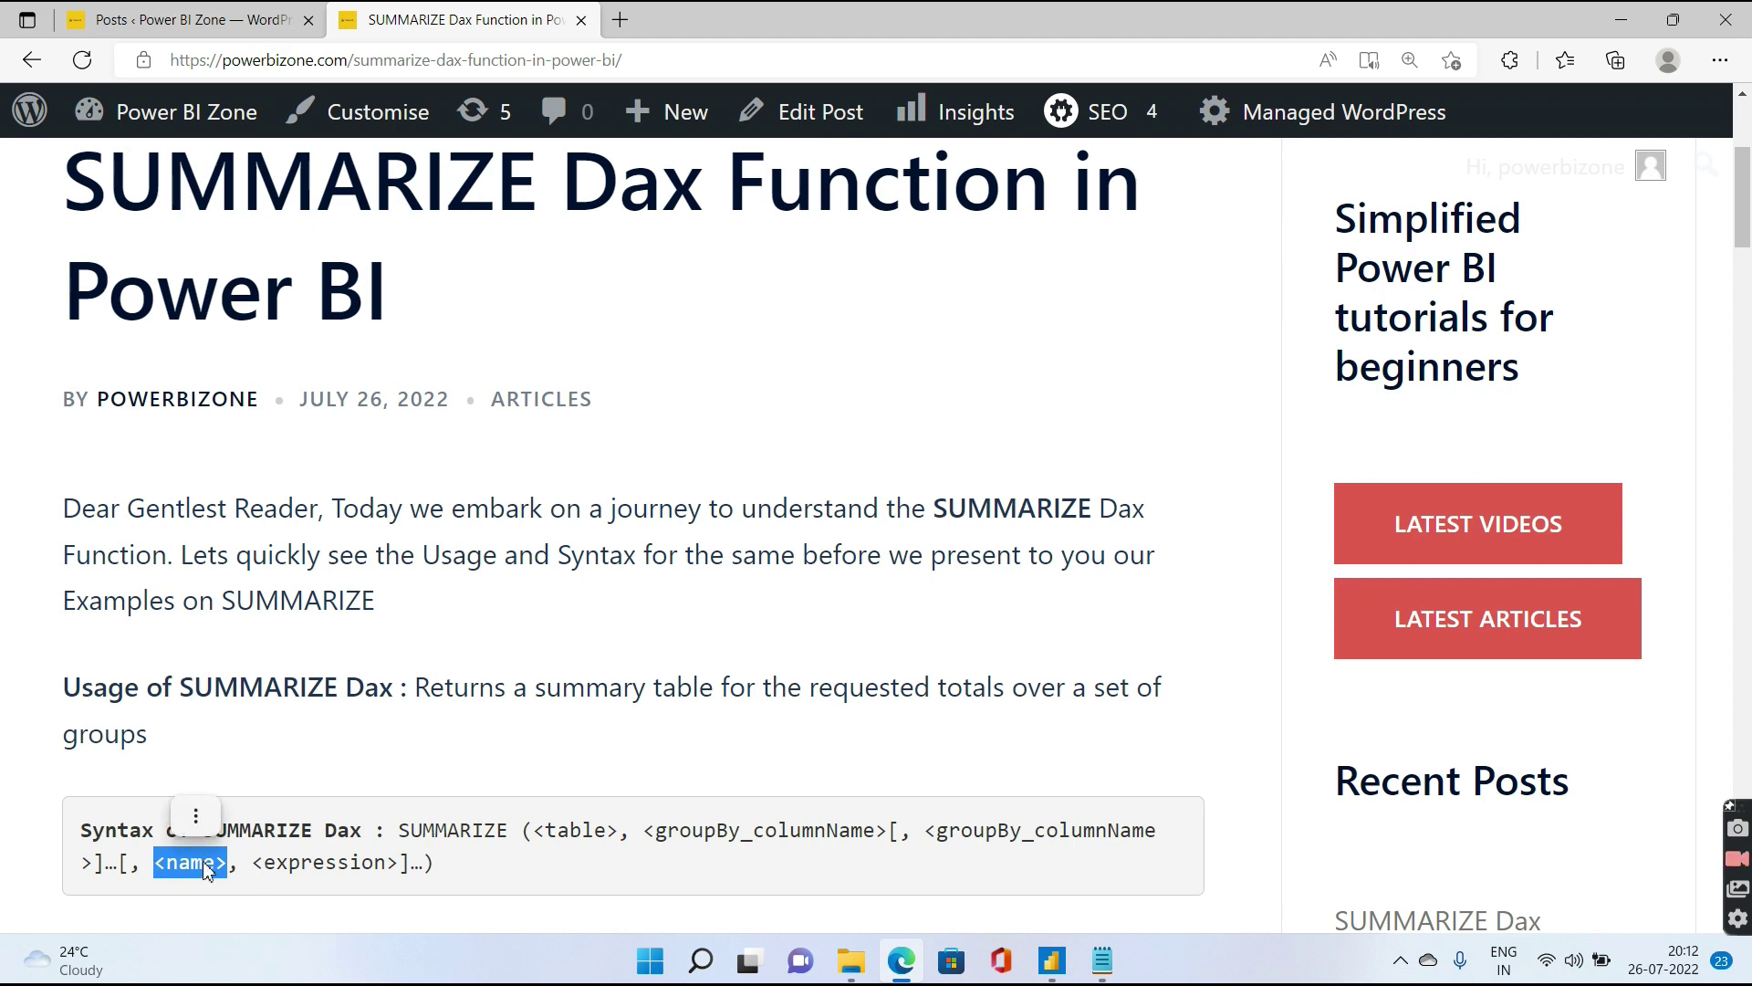
{"action": "key", "text": "alt+Tab"}
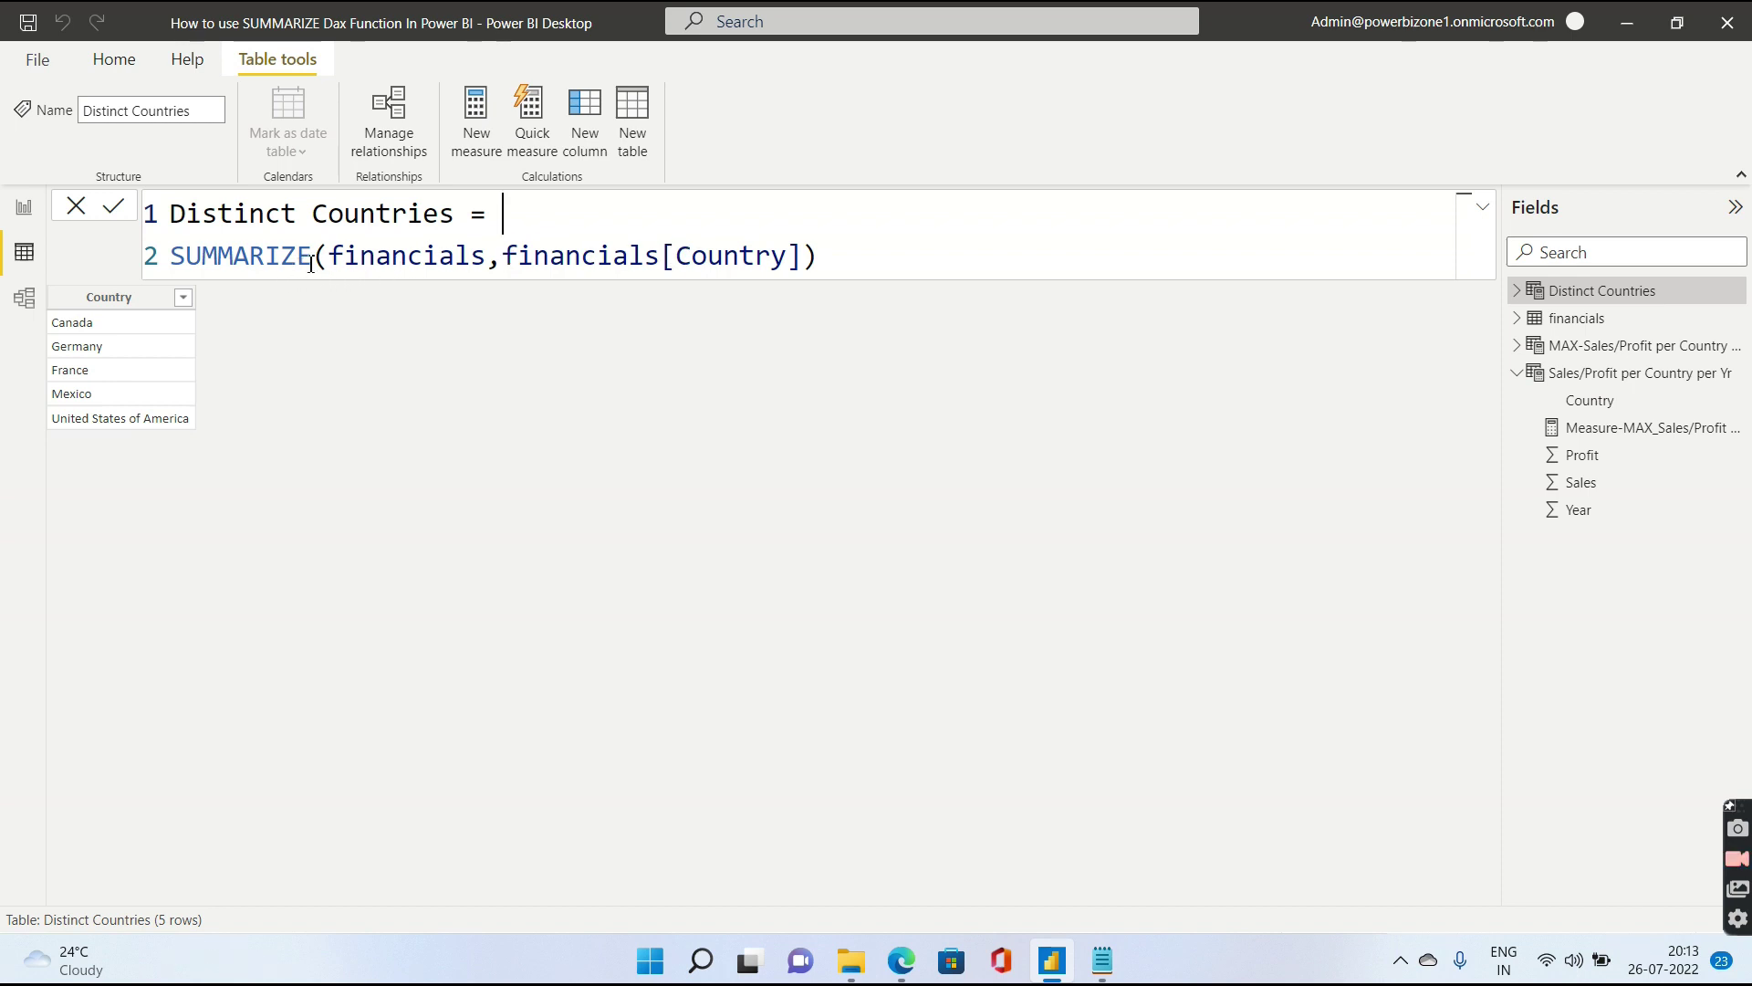
{"action": "left_click_drag", "start_coordinate": [330, 257], "coordinate": [486, 263]}
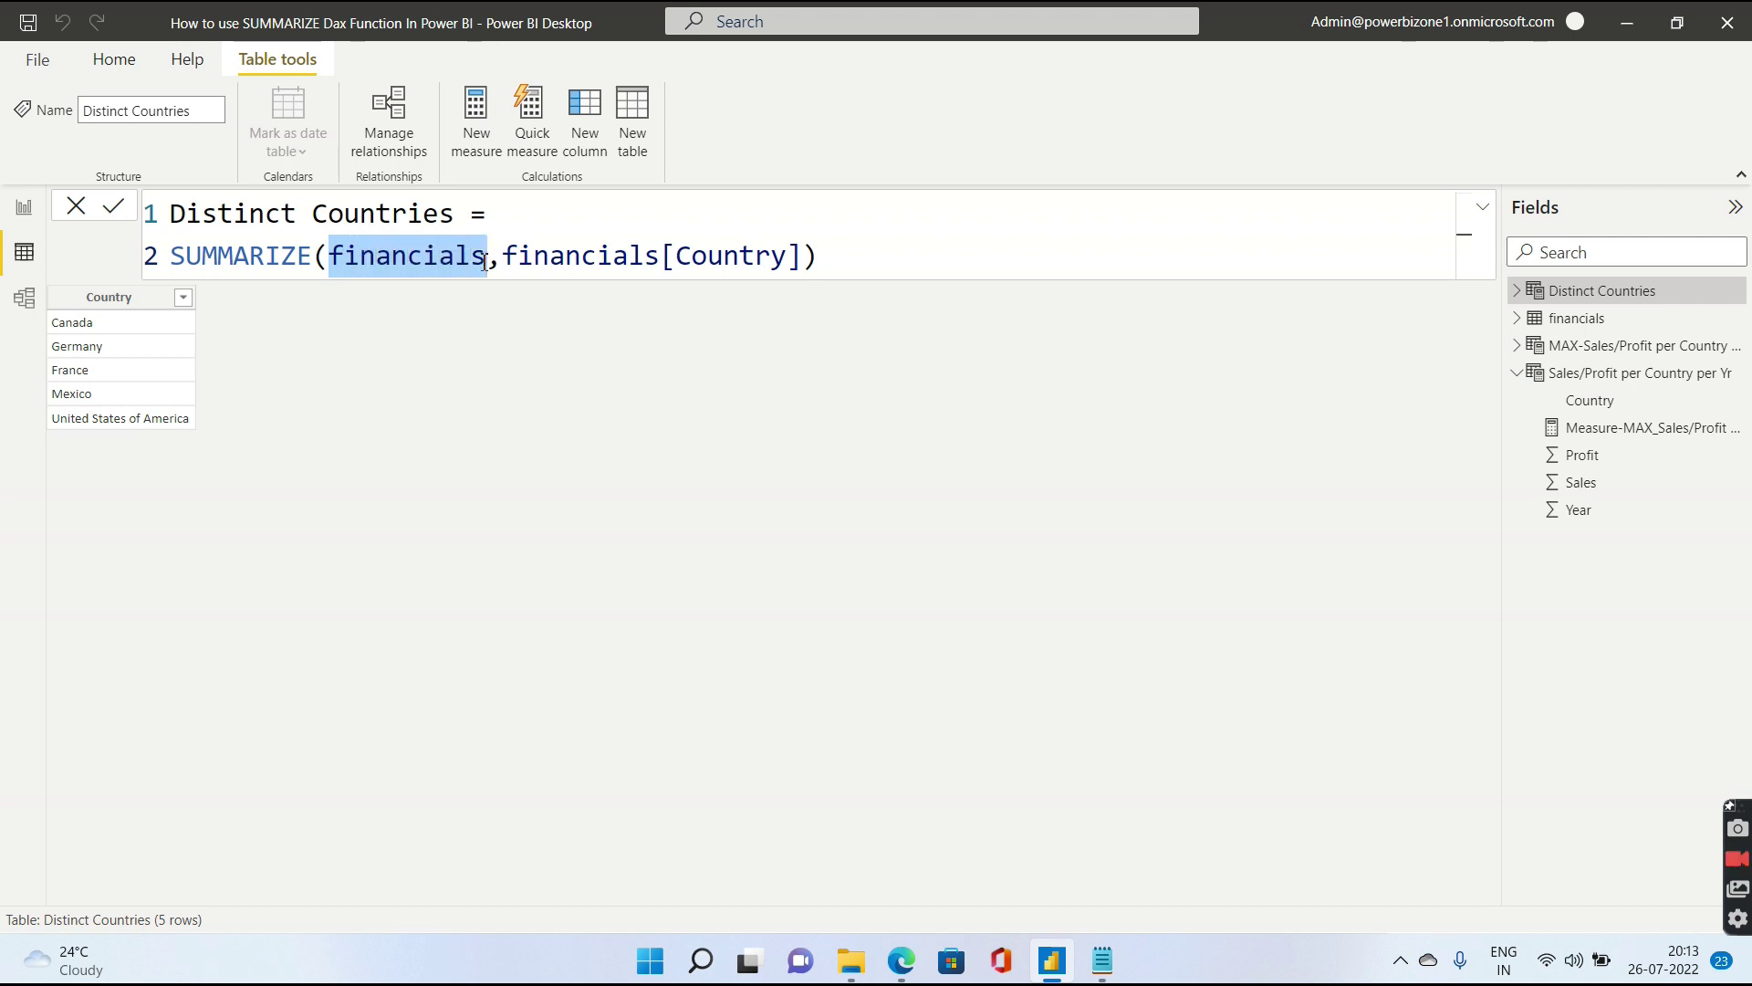
{"action": "left_click_drag", "start_coordinate": [505, 261], "coordinate": [803, 256]}
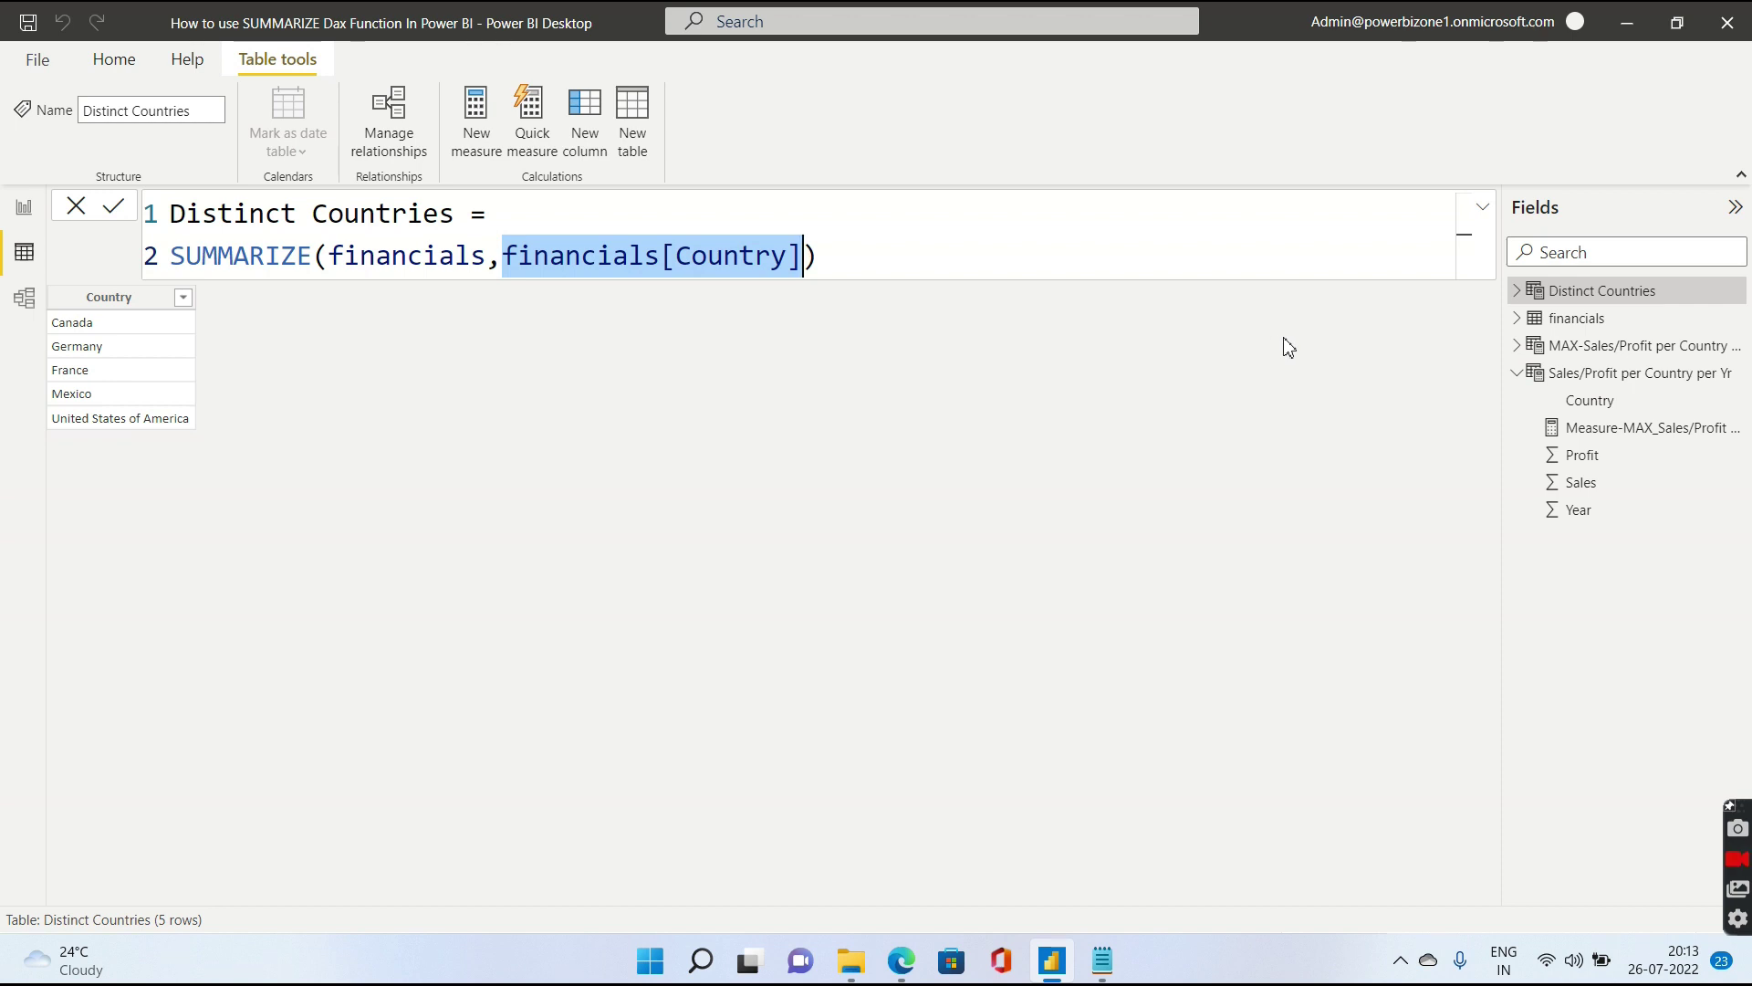
{"action": "left_click", "coordinate": [1607, 356]}
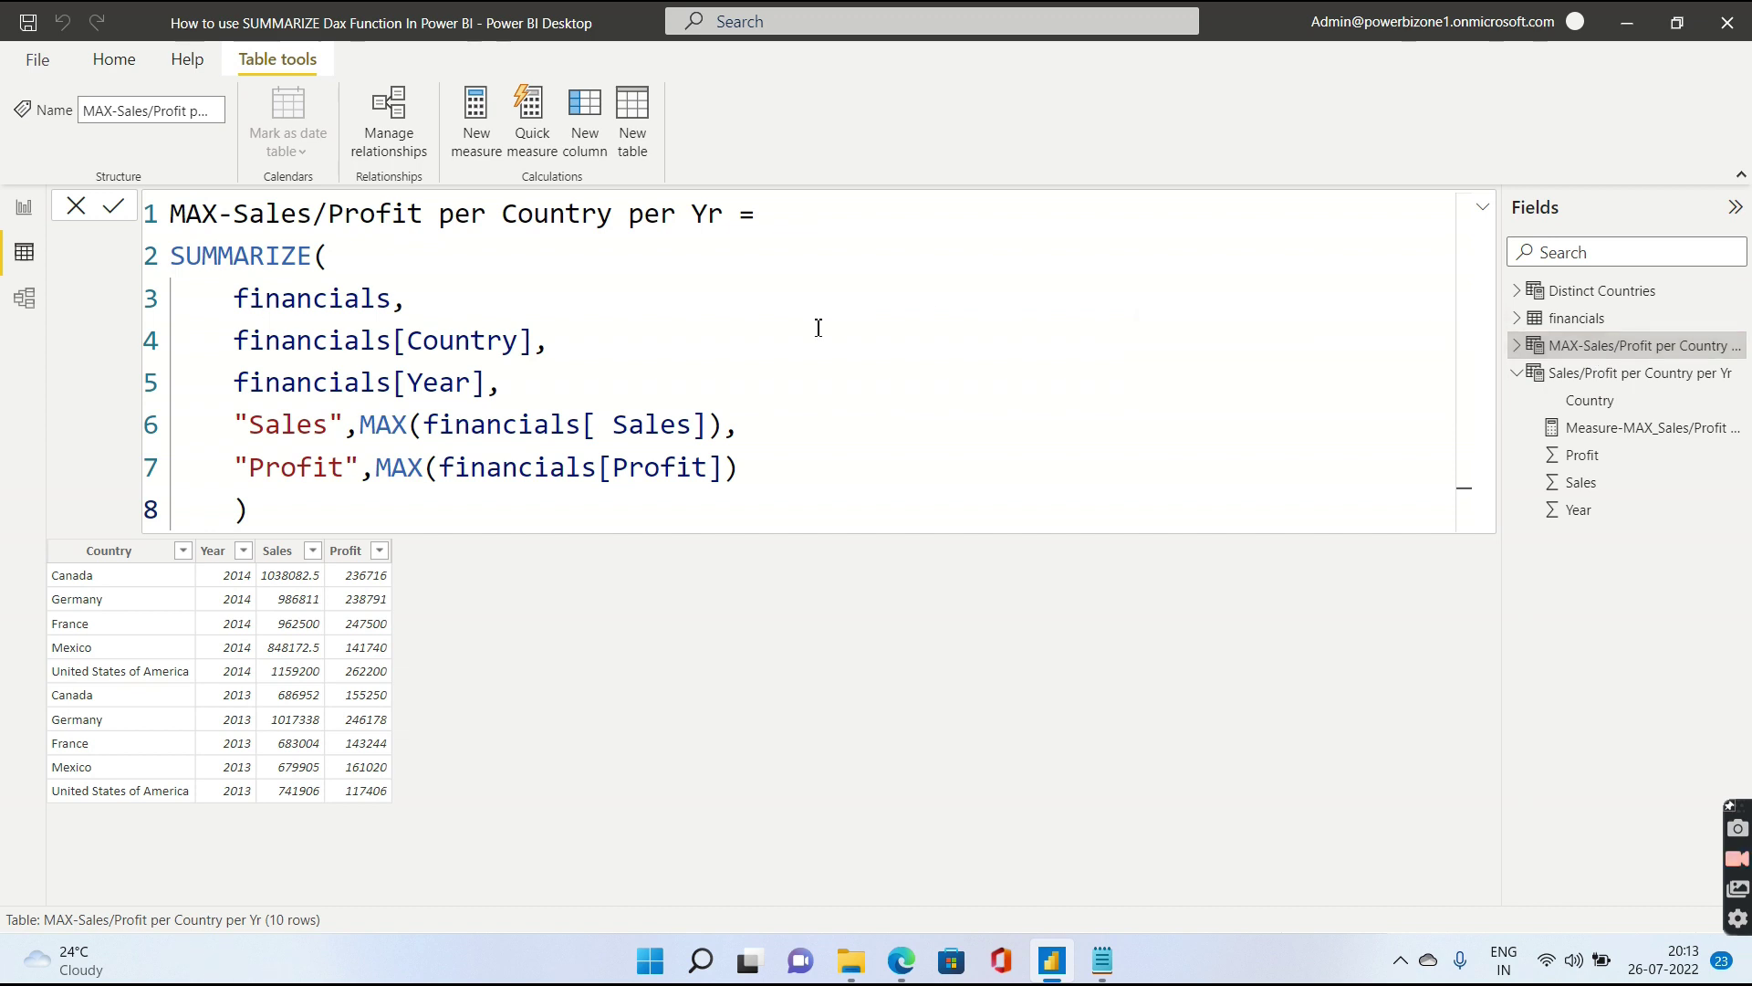
Walk through the table formula: financials, Country and Year grouping, MAX of Sales, and the 'Sales' name.
{"action": "left_click", "coordinate": [331, 259]}
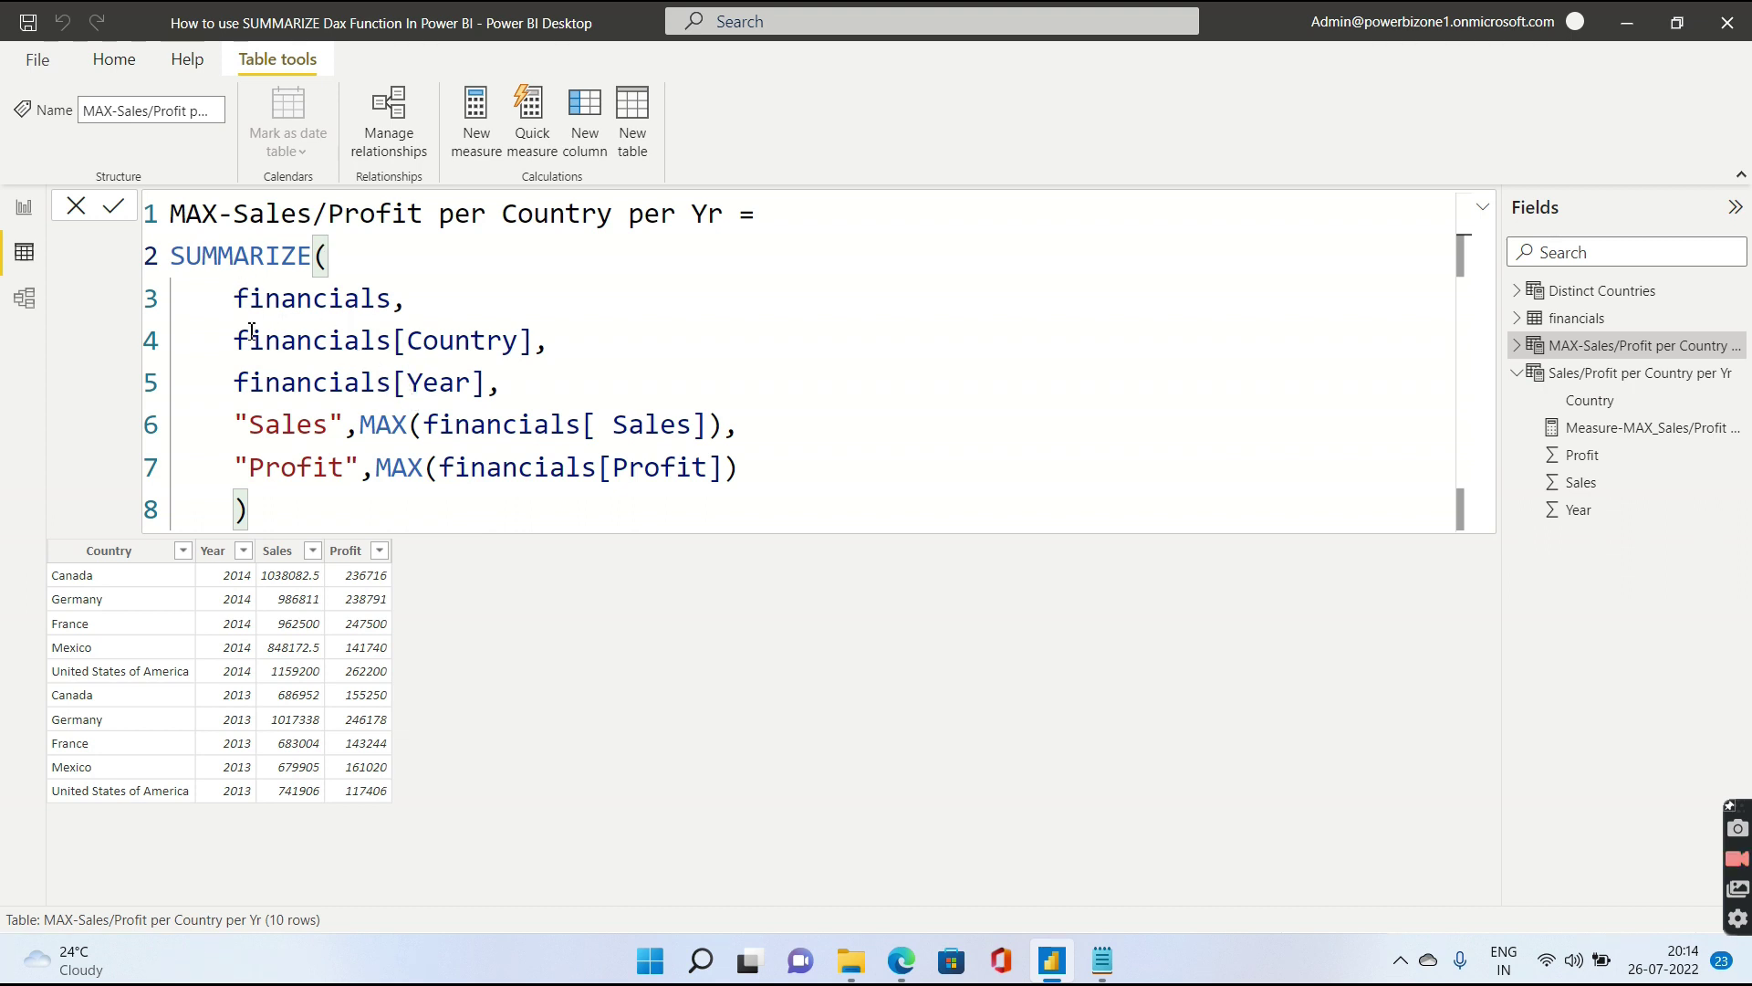
{"action": "left_click_drag", "start_coordinate": [242, 303], "coordinate": [392, 304]}
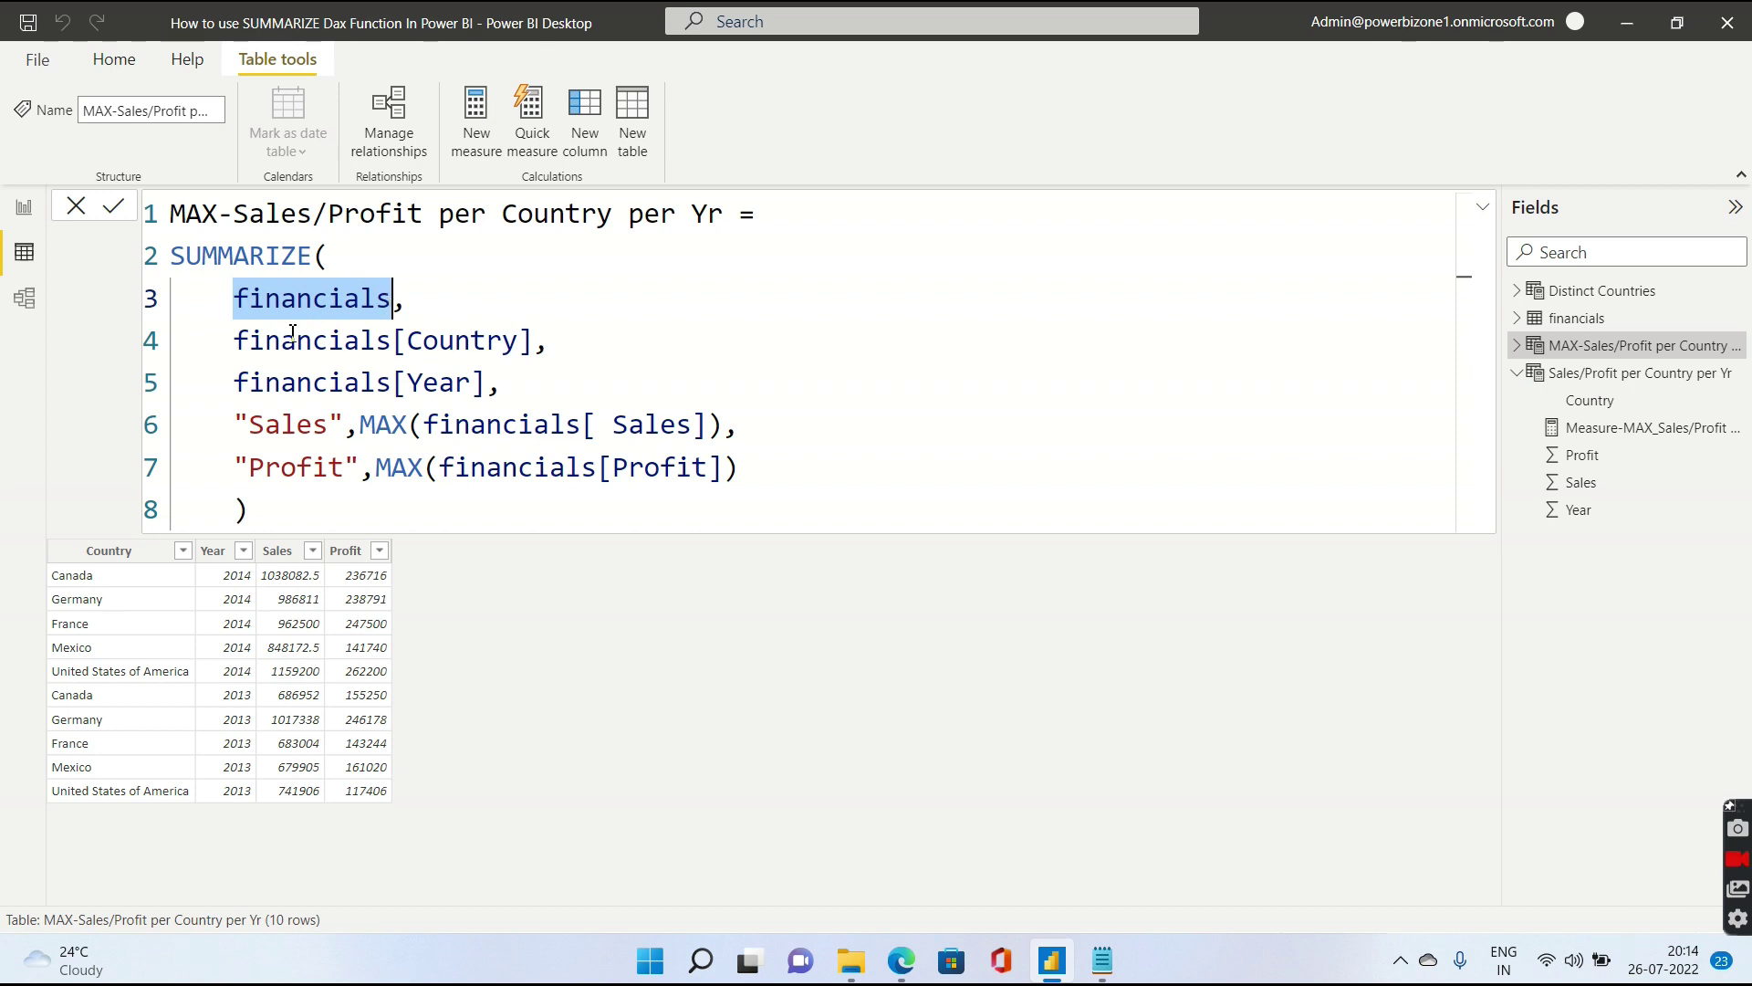
{"action": "left_click_drag", "start_coordinate": [235, 341], "coordinate": [507, 381]}
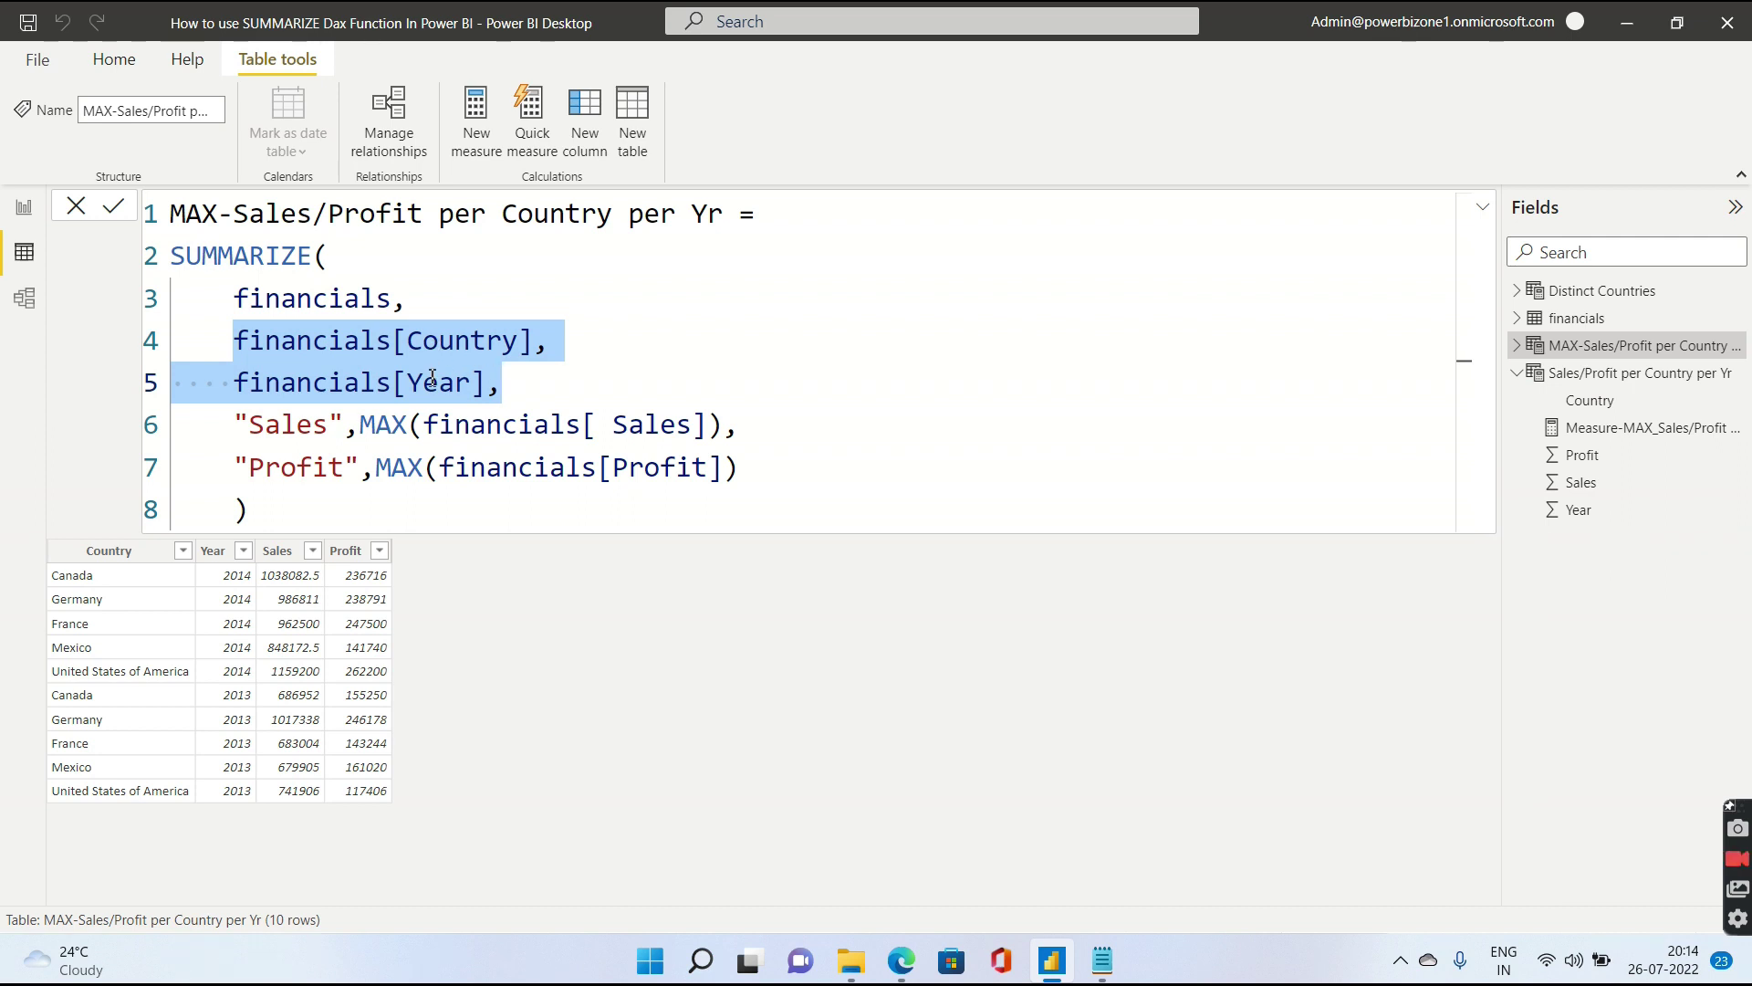
{"action": "left_click", "coordinate": [362, 425]}
{"action": "left_click_drag", "start_coordinate": [361, 425], "coordinate": [722, 424]}
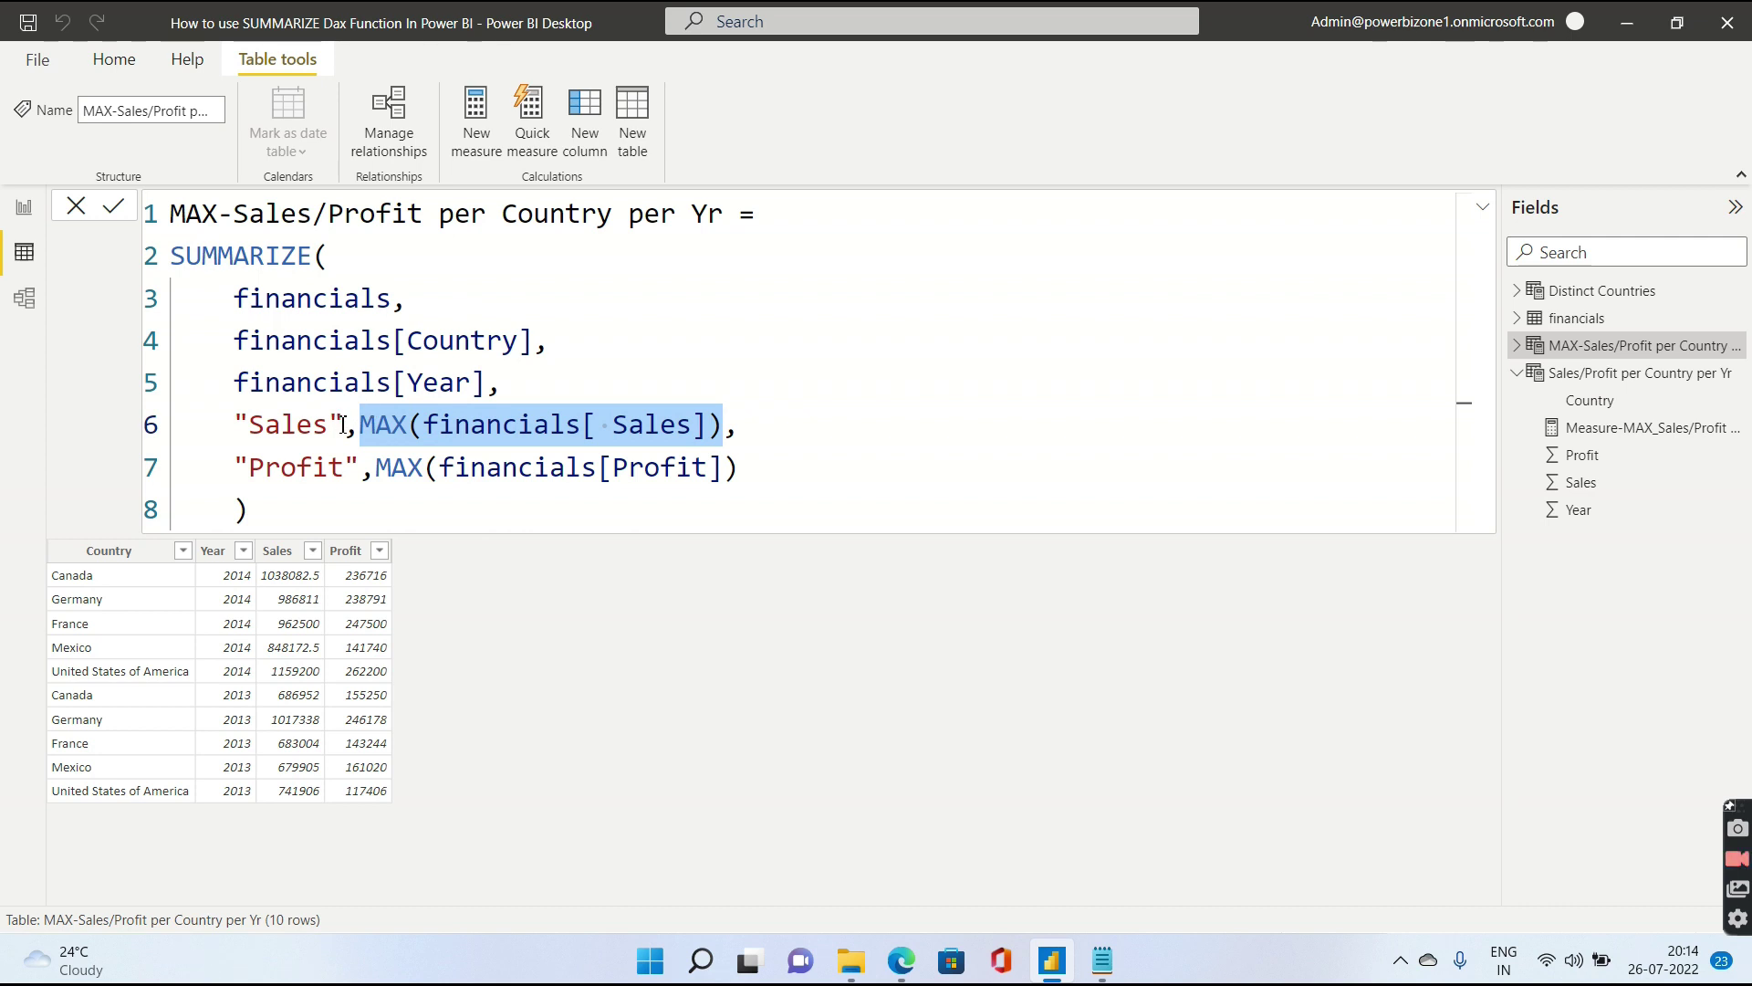
{"action": "left_click_drag", "start_coordinate": [344, 424], "coordinate": [231, 429]}
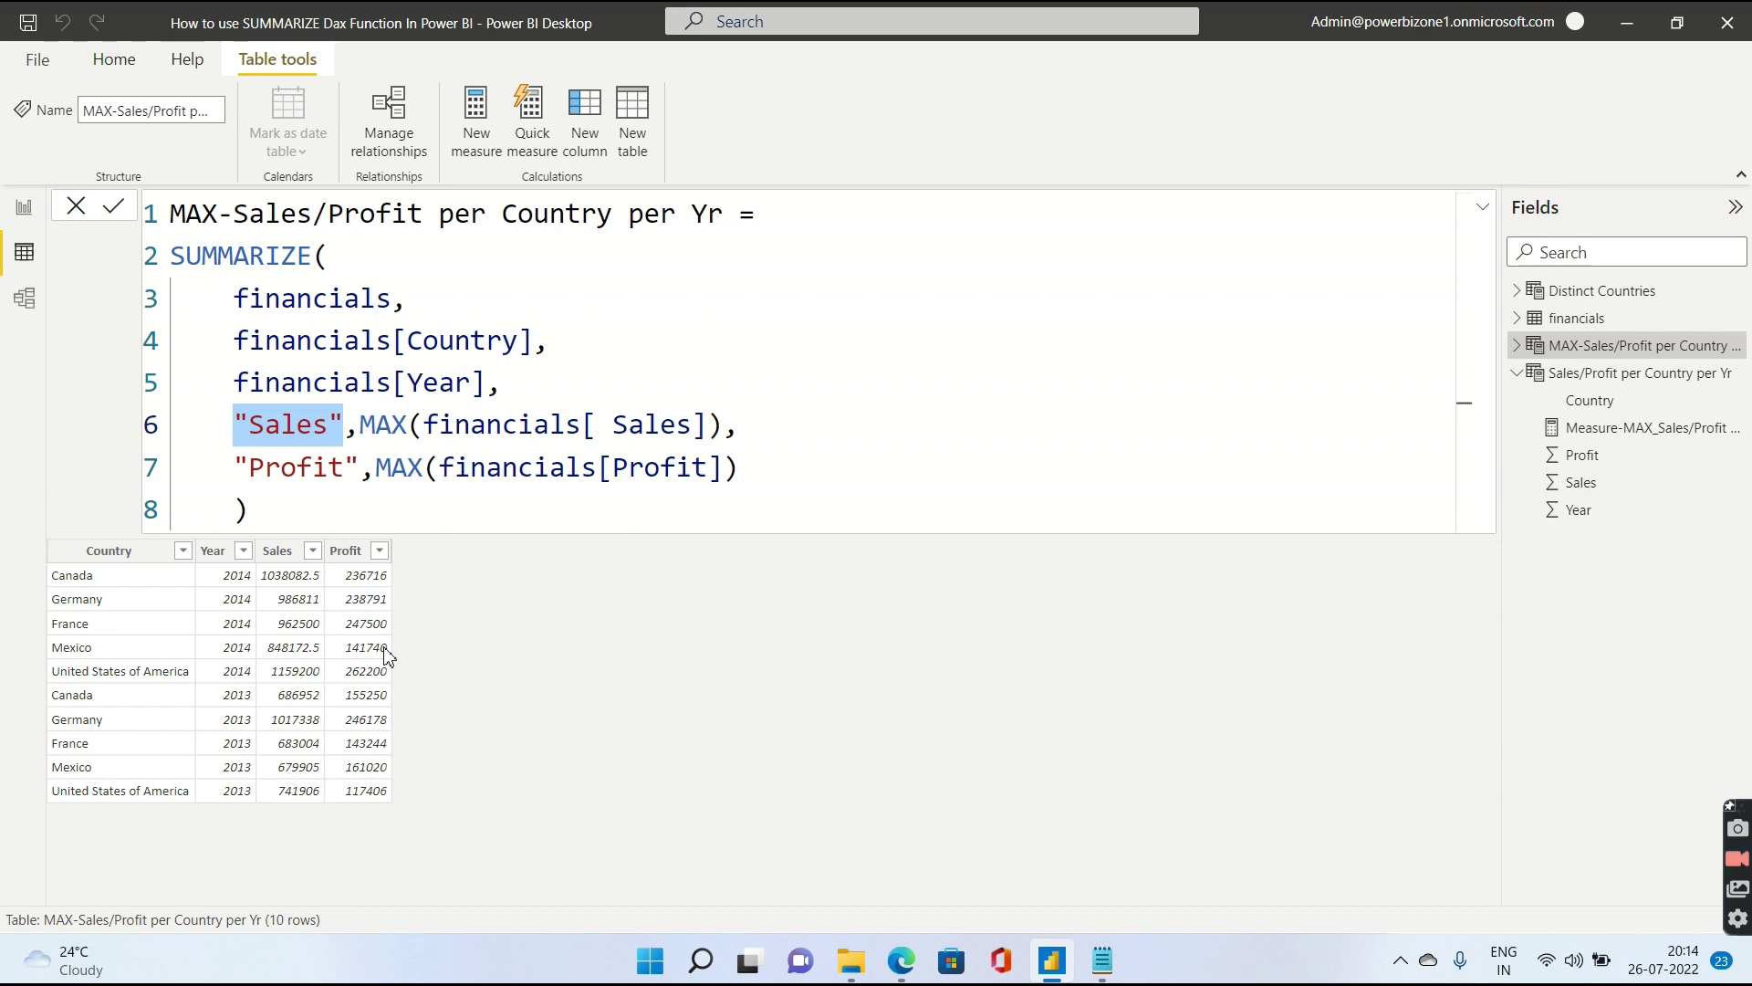
{"action": "key", "text": "super+d"}
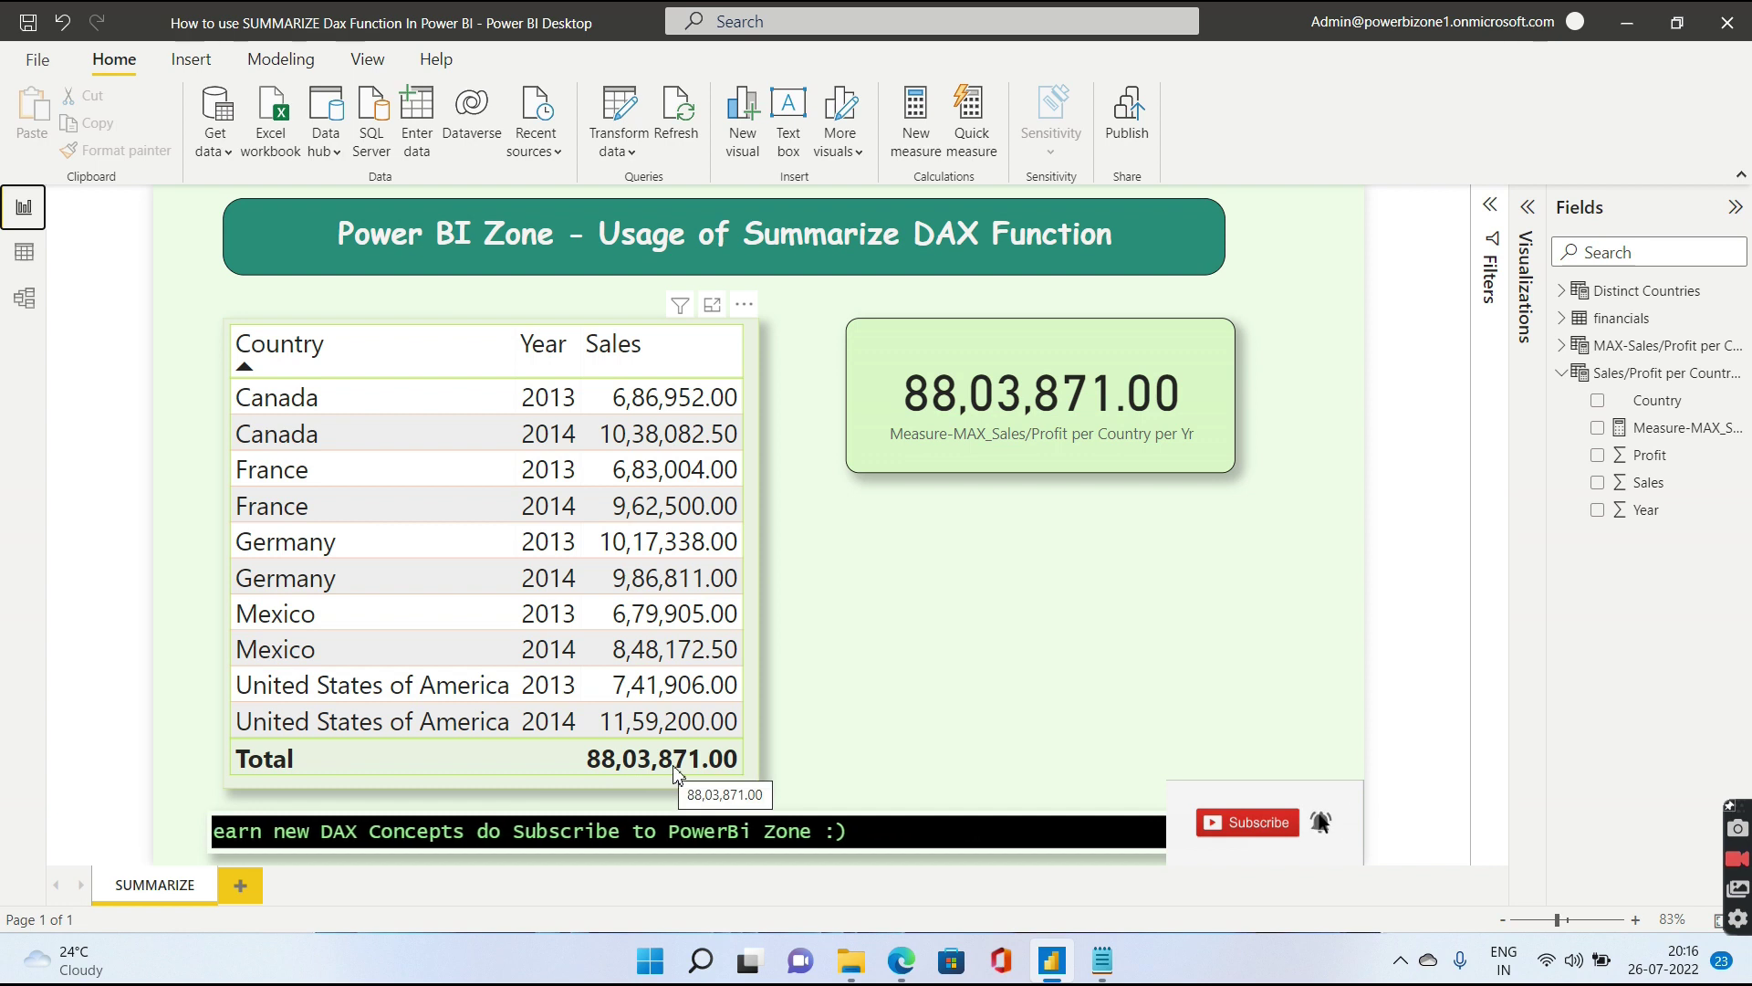
Select the total-sales card and open the Measure-MAX_Sales/Profit per Country per Yr formula.
{"action": "left_click", "coordinate": [1073, 347]}
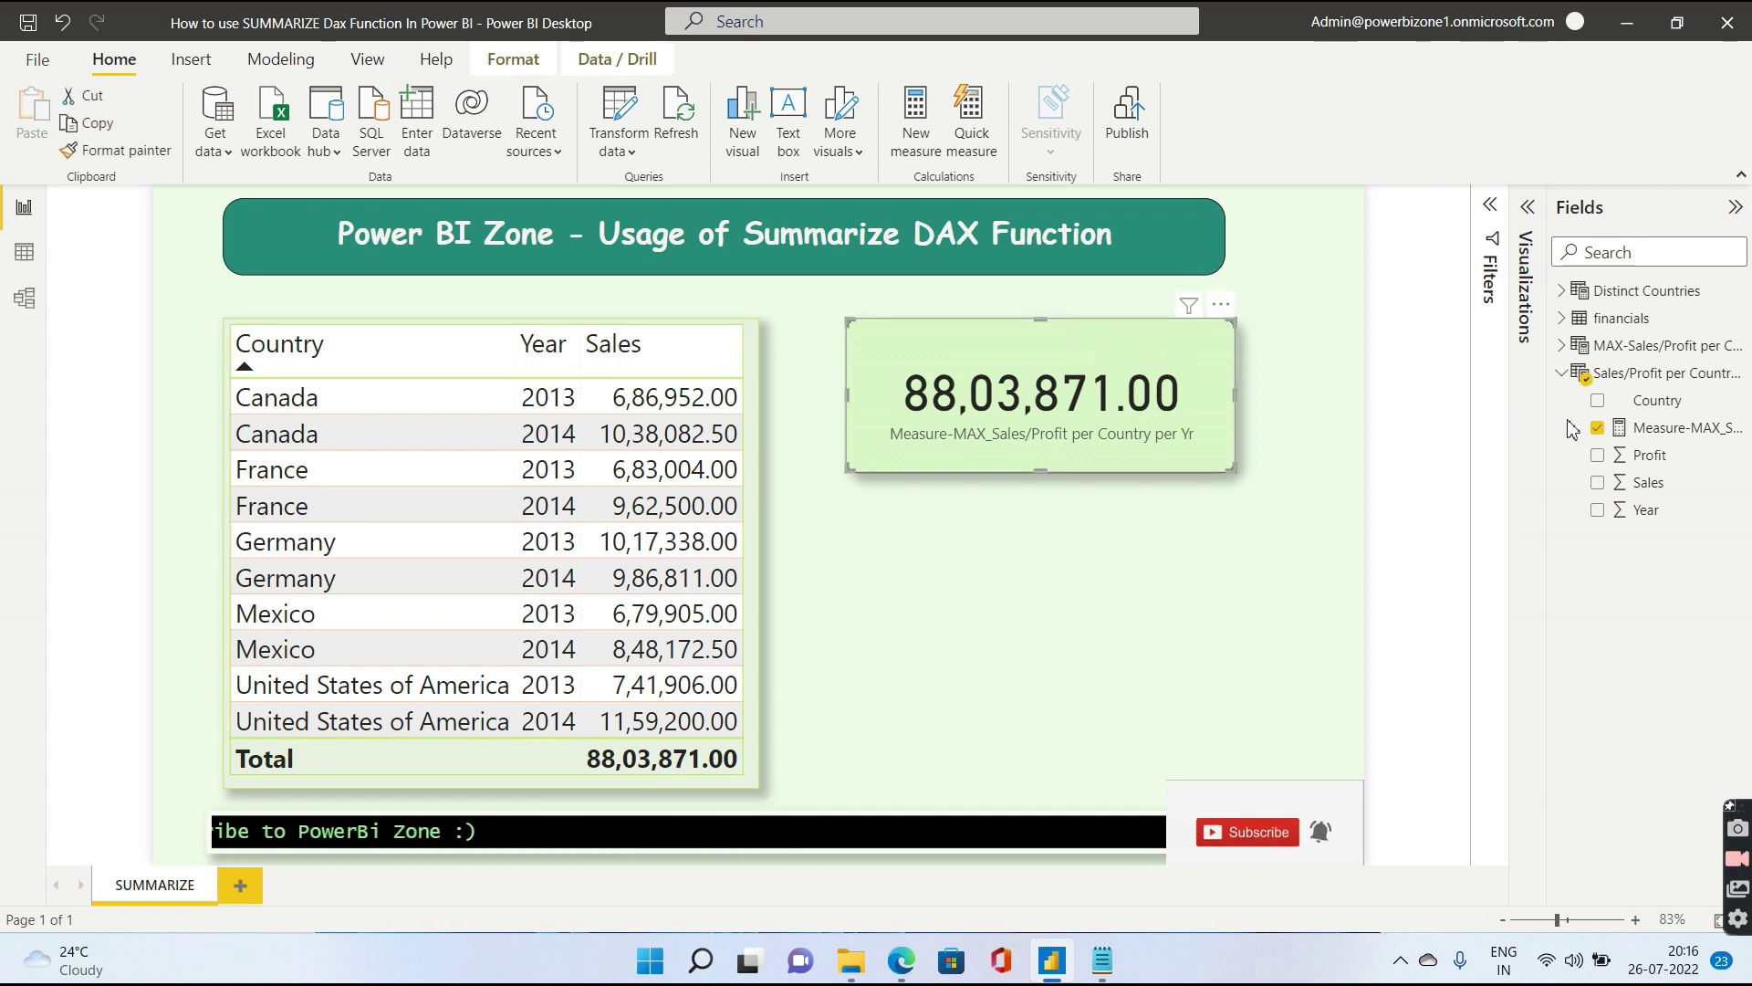
{"action": "left_click", "coordinate": [1652, 430]}
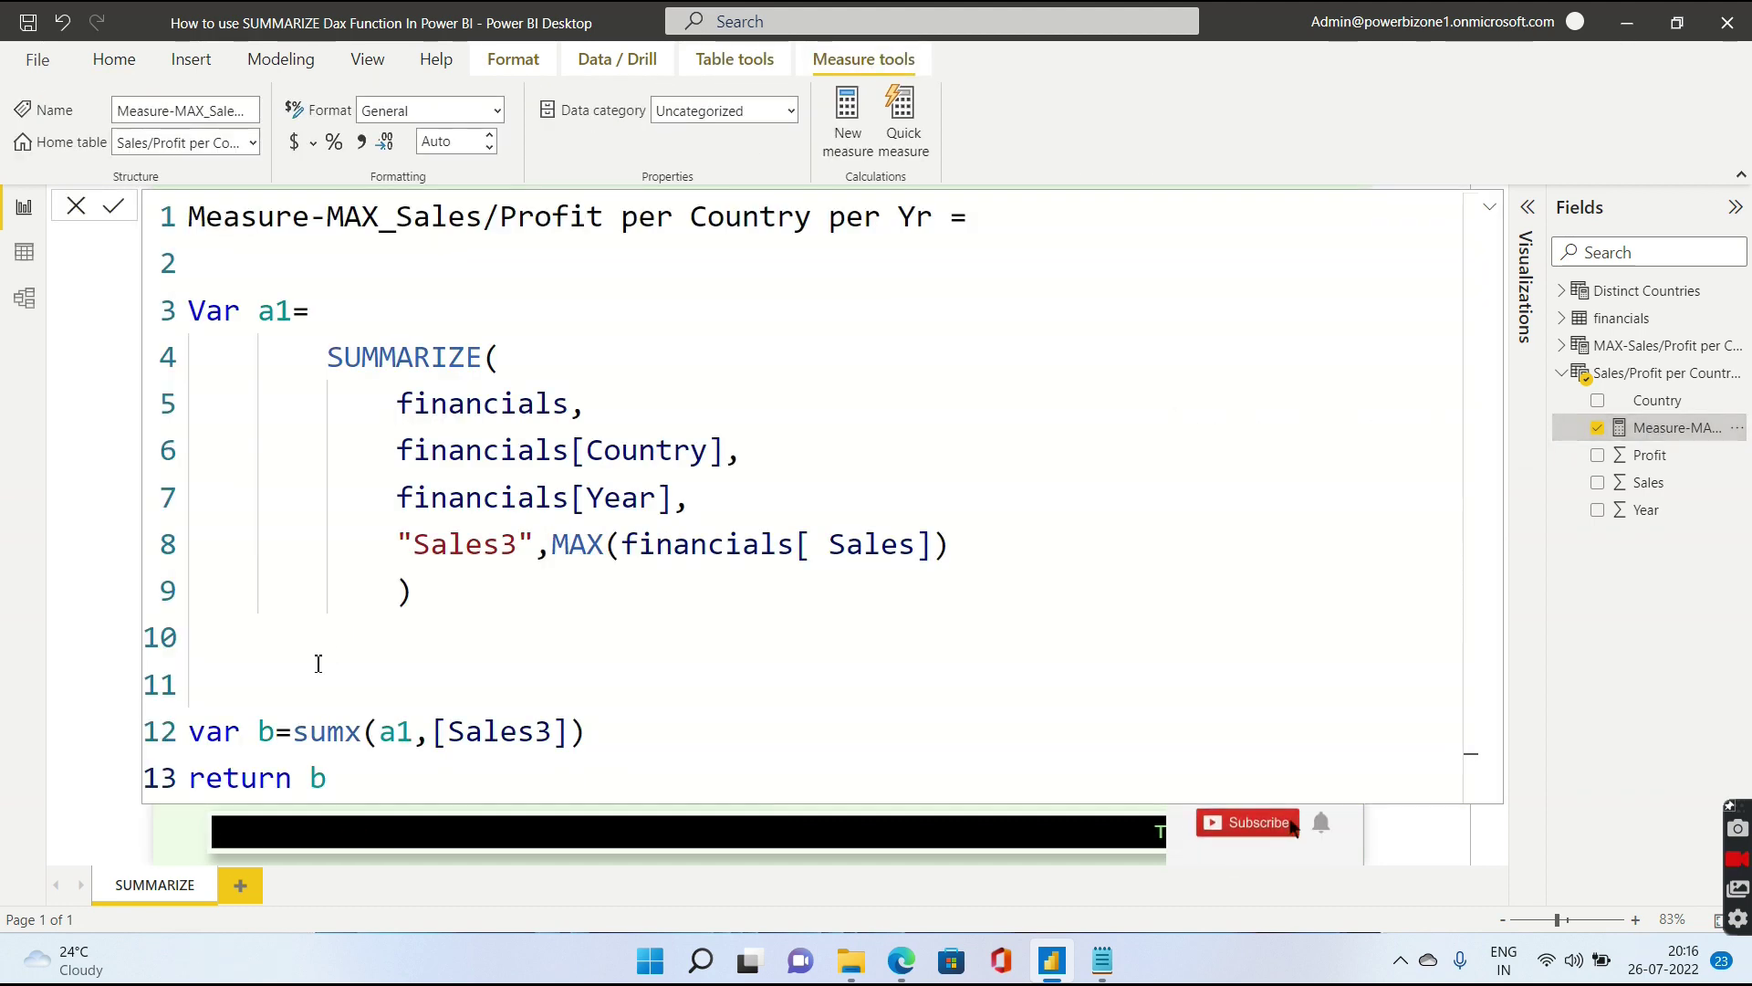
Delete blank lines 11, 10 and 2 from the measure formula and check the SUMMARIZE brackets.
{"action": "left_click", "coordinate": [288, 684]}
{"action": "key", "text": "BackSpace"}
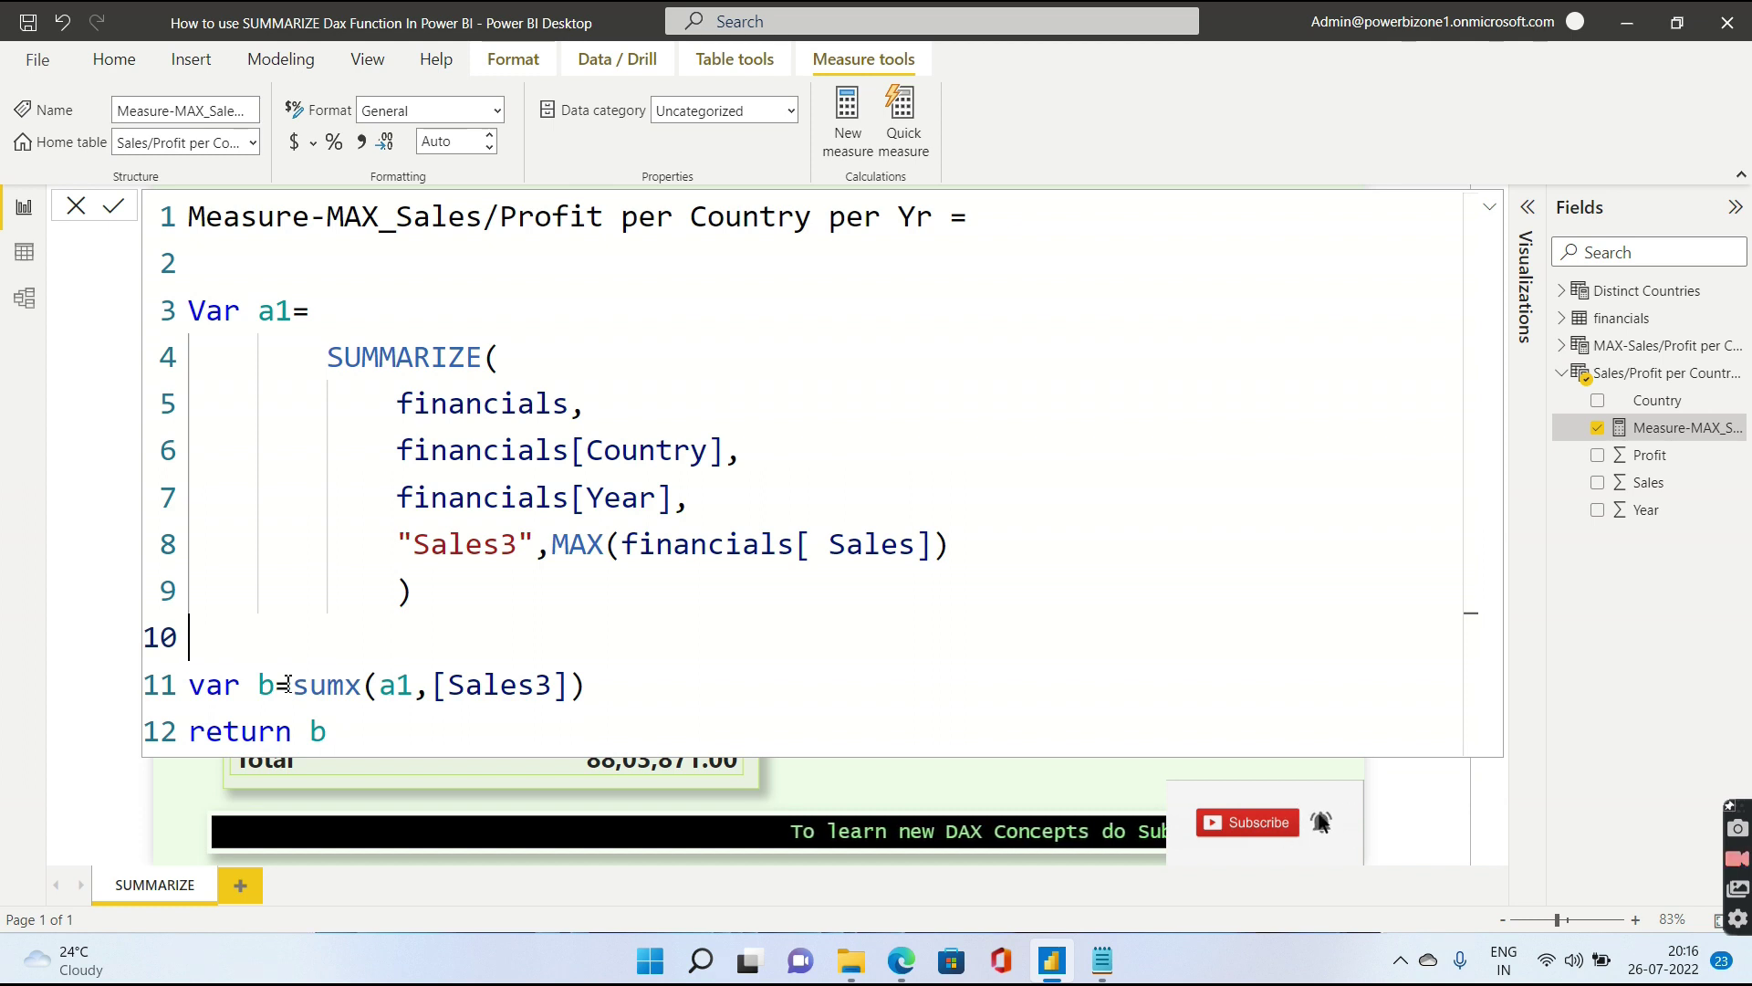
{"action": "key", "text": "BackSpace"}
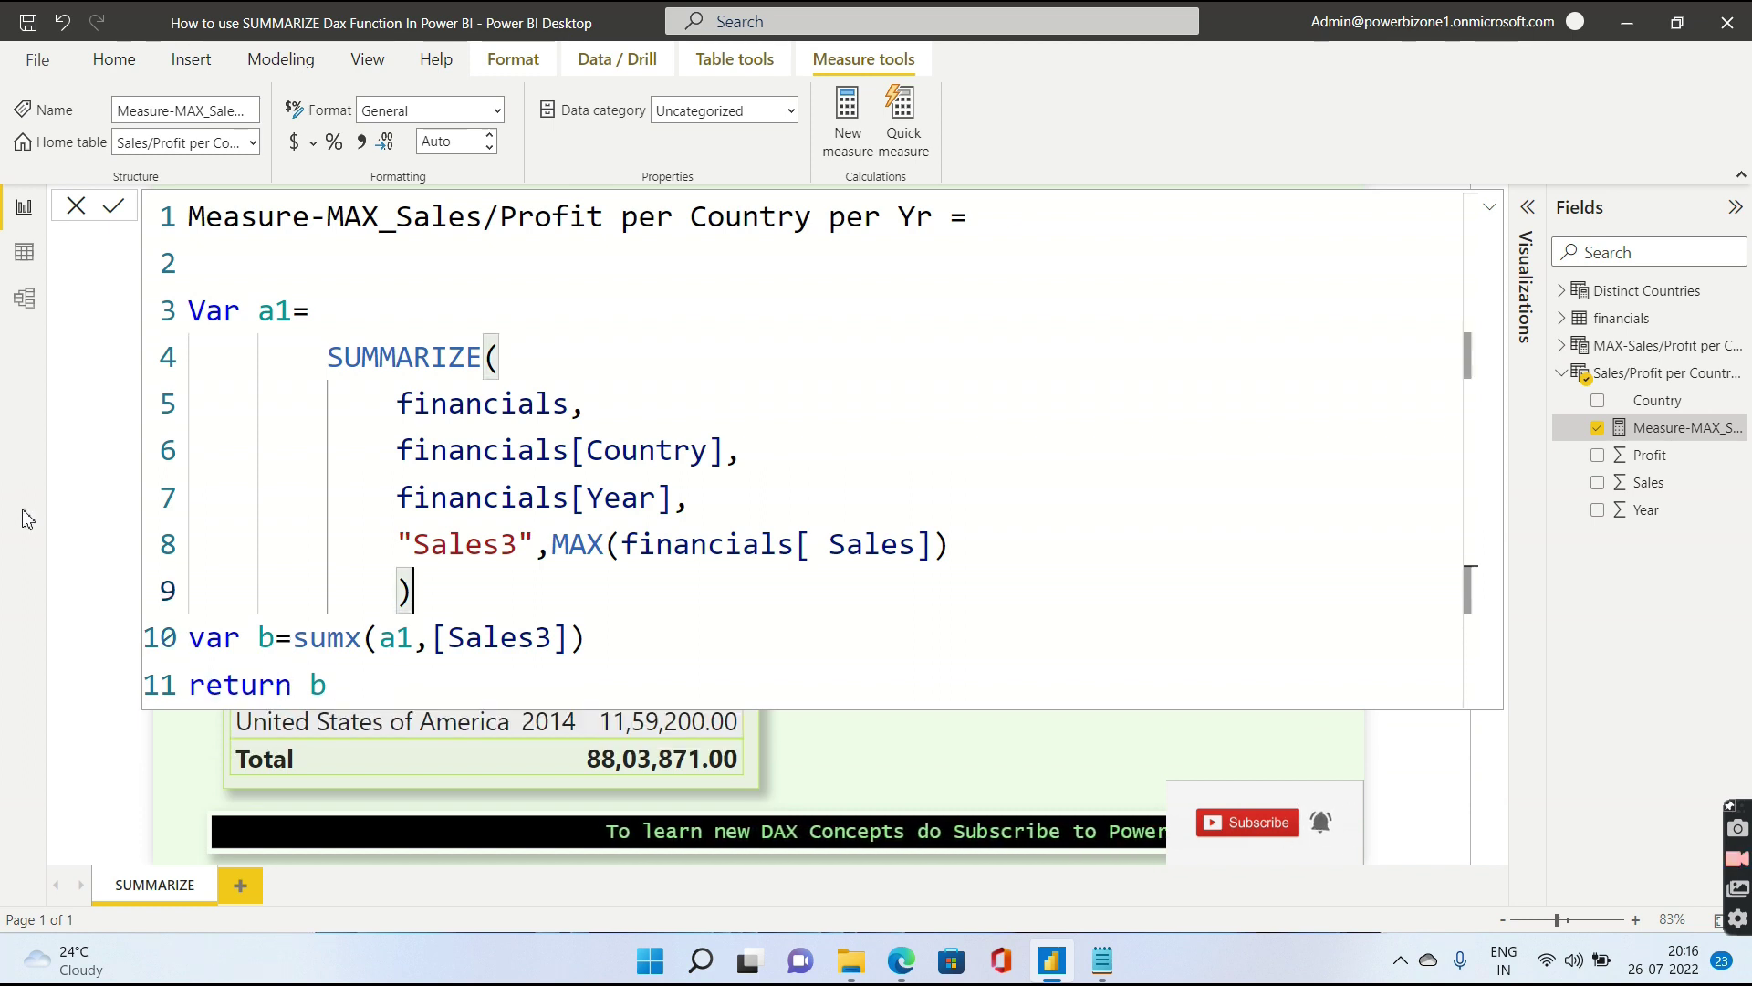
{"action": "left_click", "coordinate": [205, 269]}
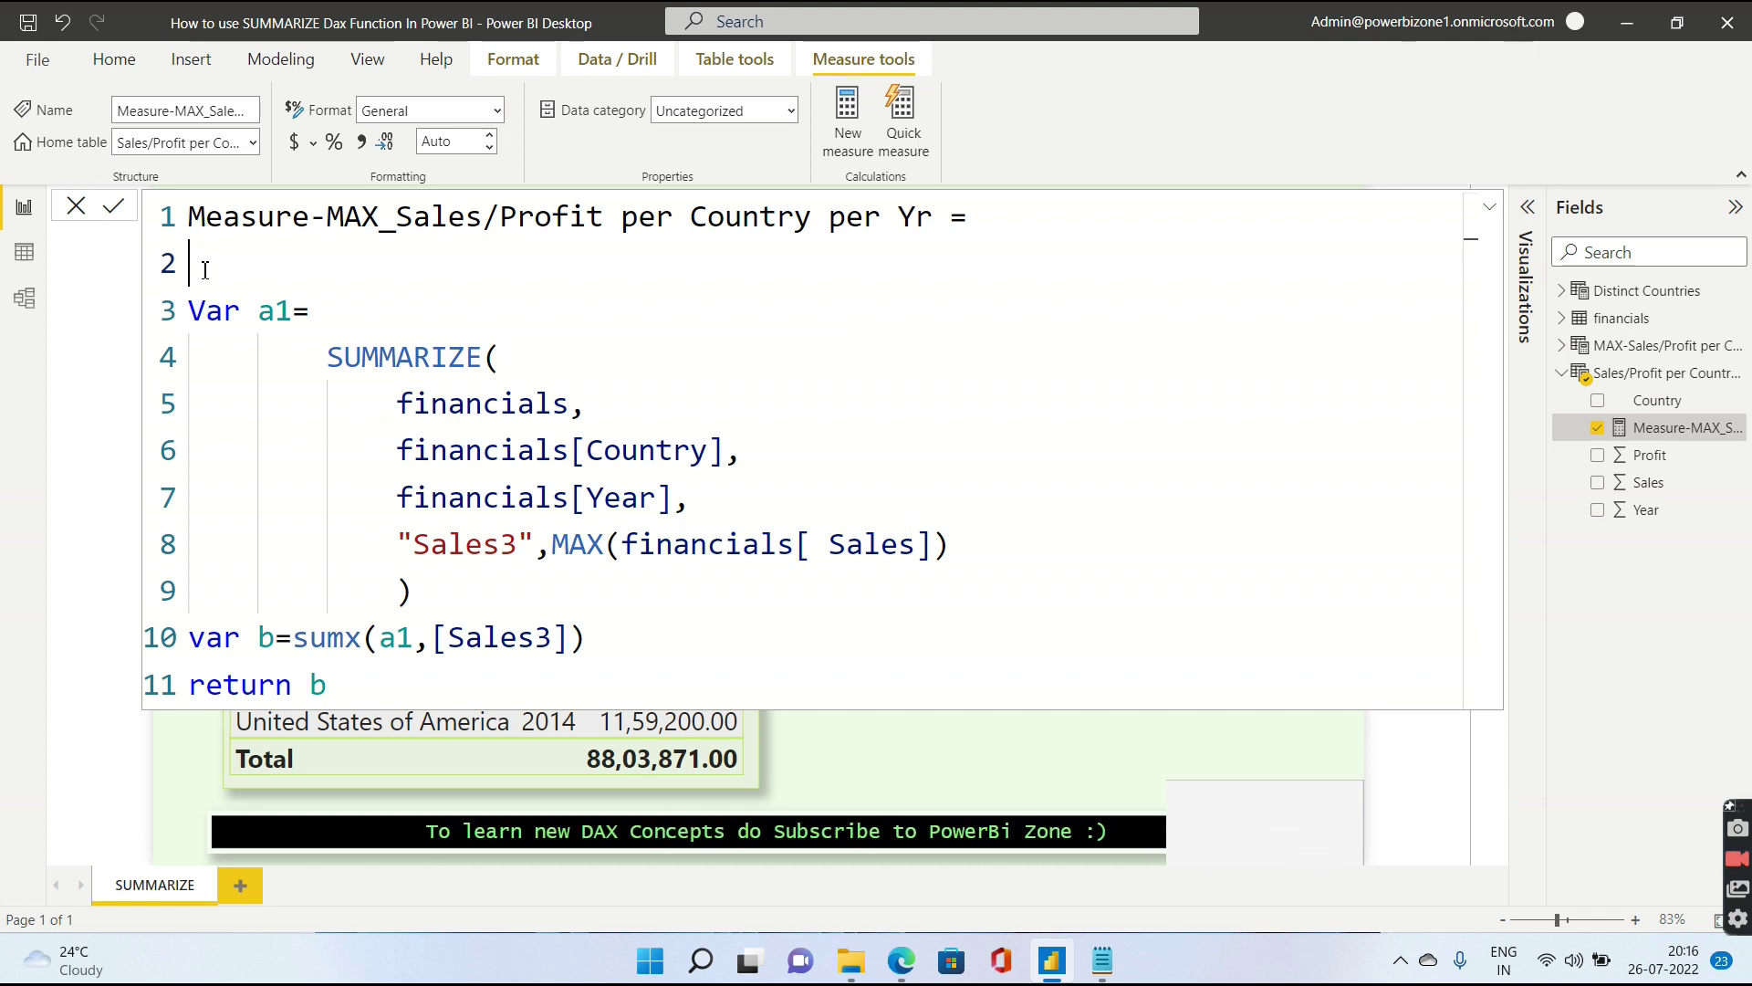
{"action": "key", "text": "BackSpace"}
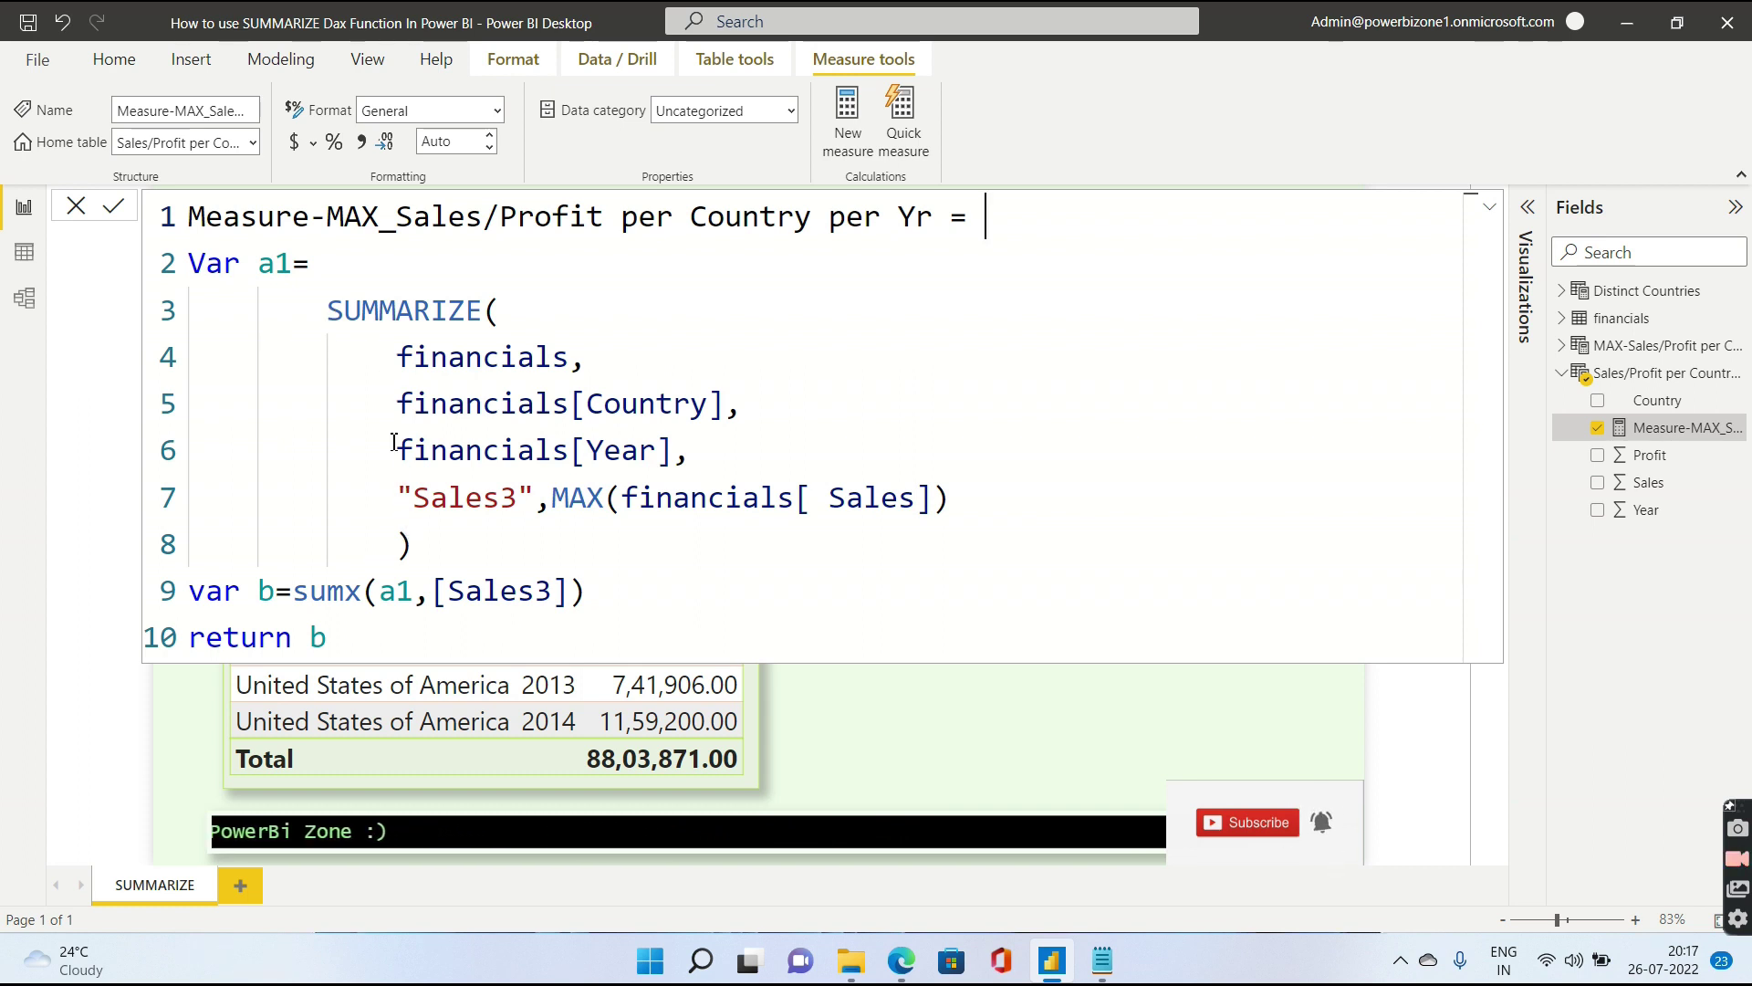
{"action": "left_click", "coordinate": [500, 310]}
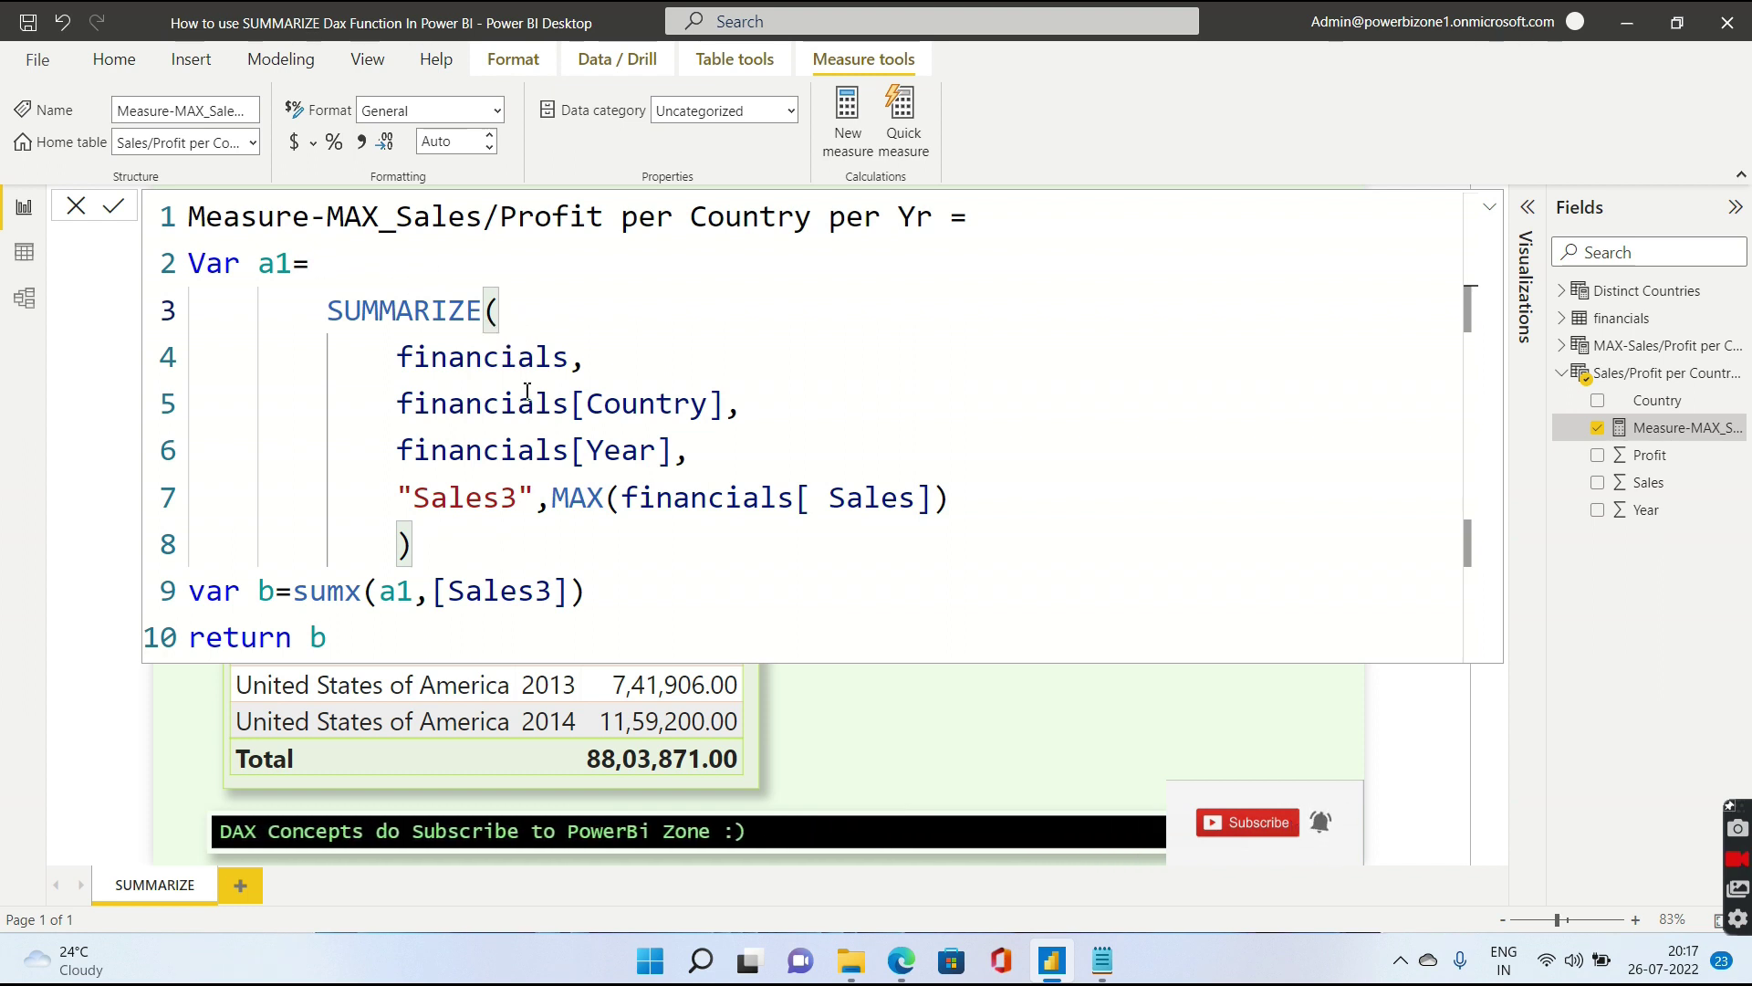
Highlight the Country and Year grouping, the a1 variable and the Sales3 references in the formula.
{"action": "left_click_drag", "start_coordinate": [517, 403], "coordinate": [646, 455]}
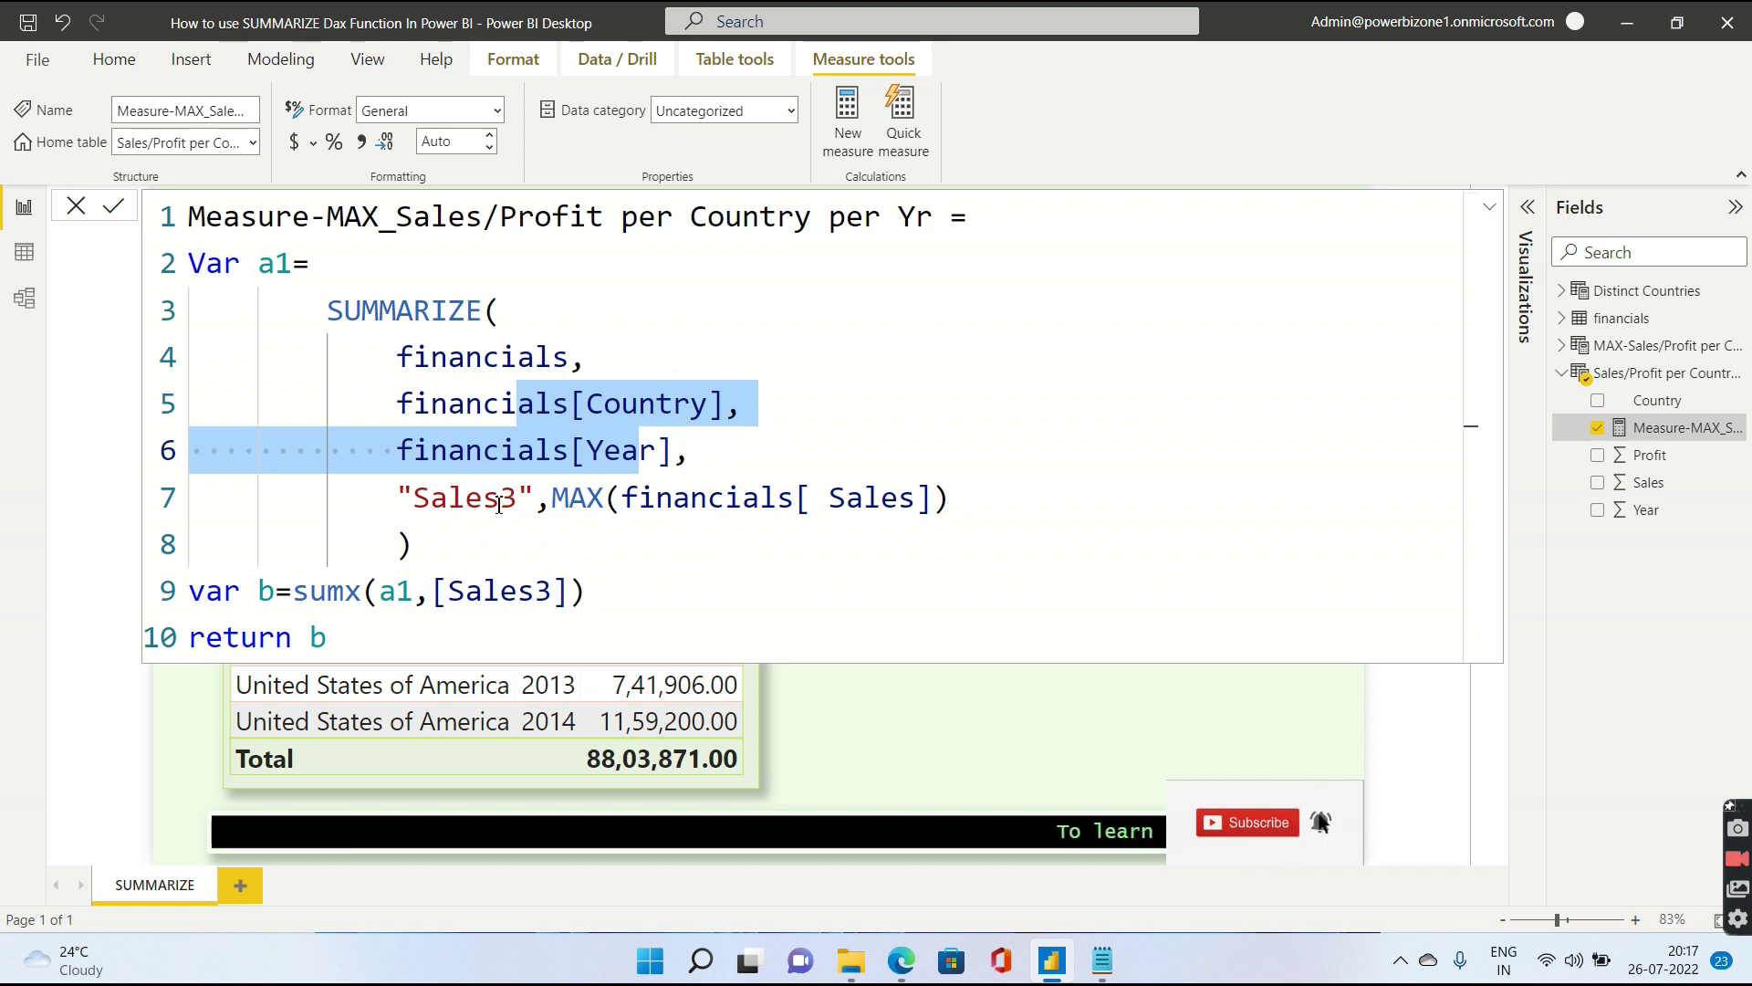
{"action": "left_click", "coordinate": [422, 543]}
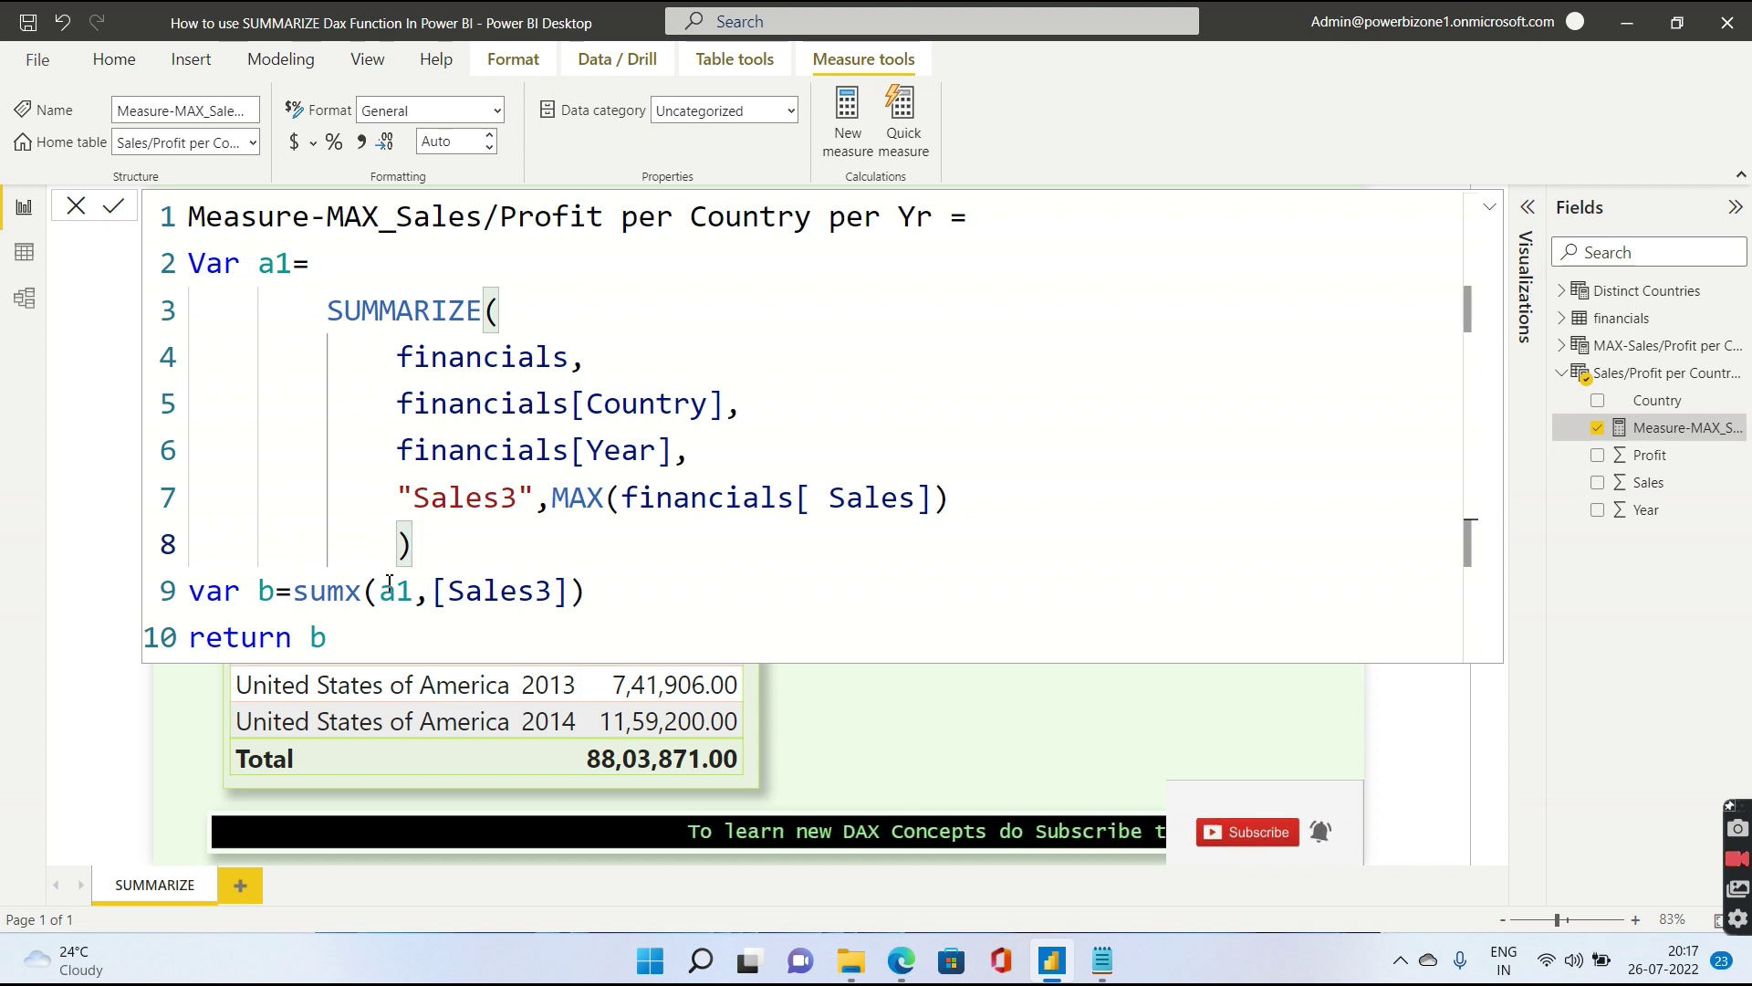
{"action": "left_click_drag", "start_coordinate": [415, 595], "coordinate": [380, 591]}
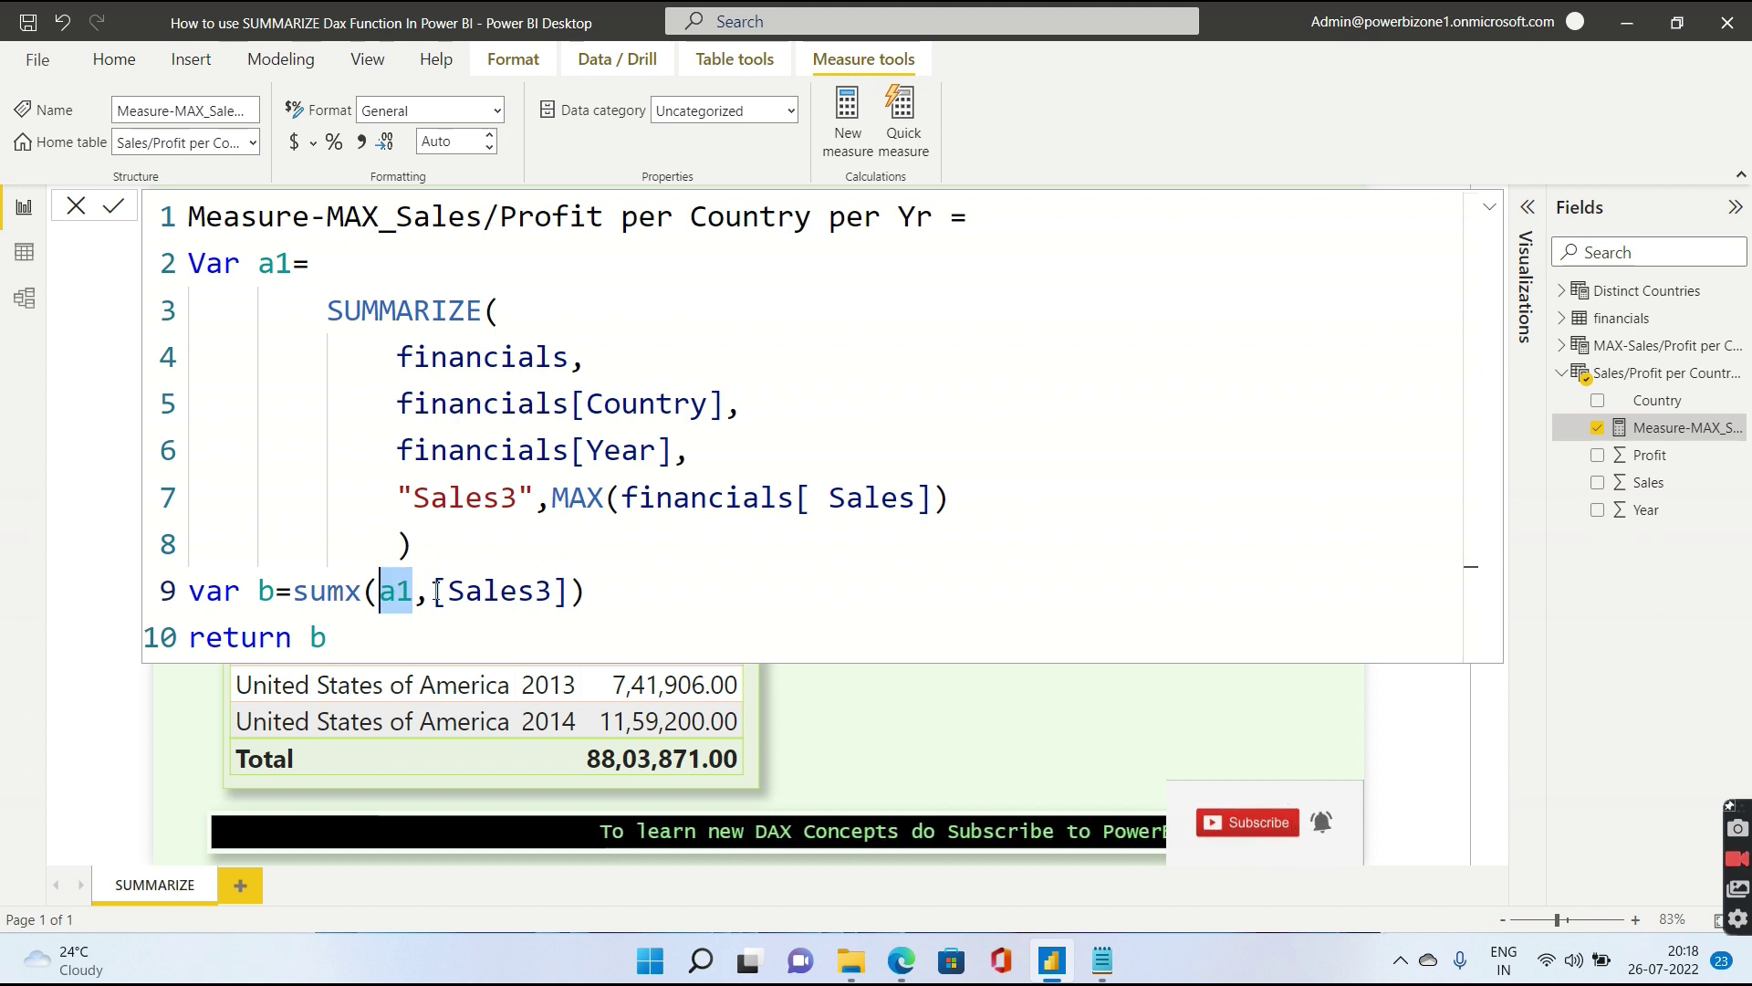
{"action": "left_click_drag", "start_coordinate": [434, 591], "coordinate": [570, 594]}
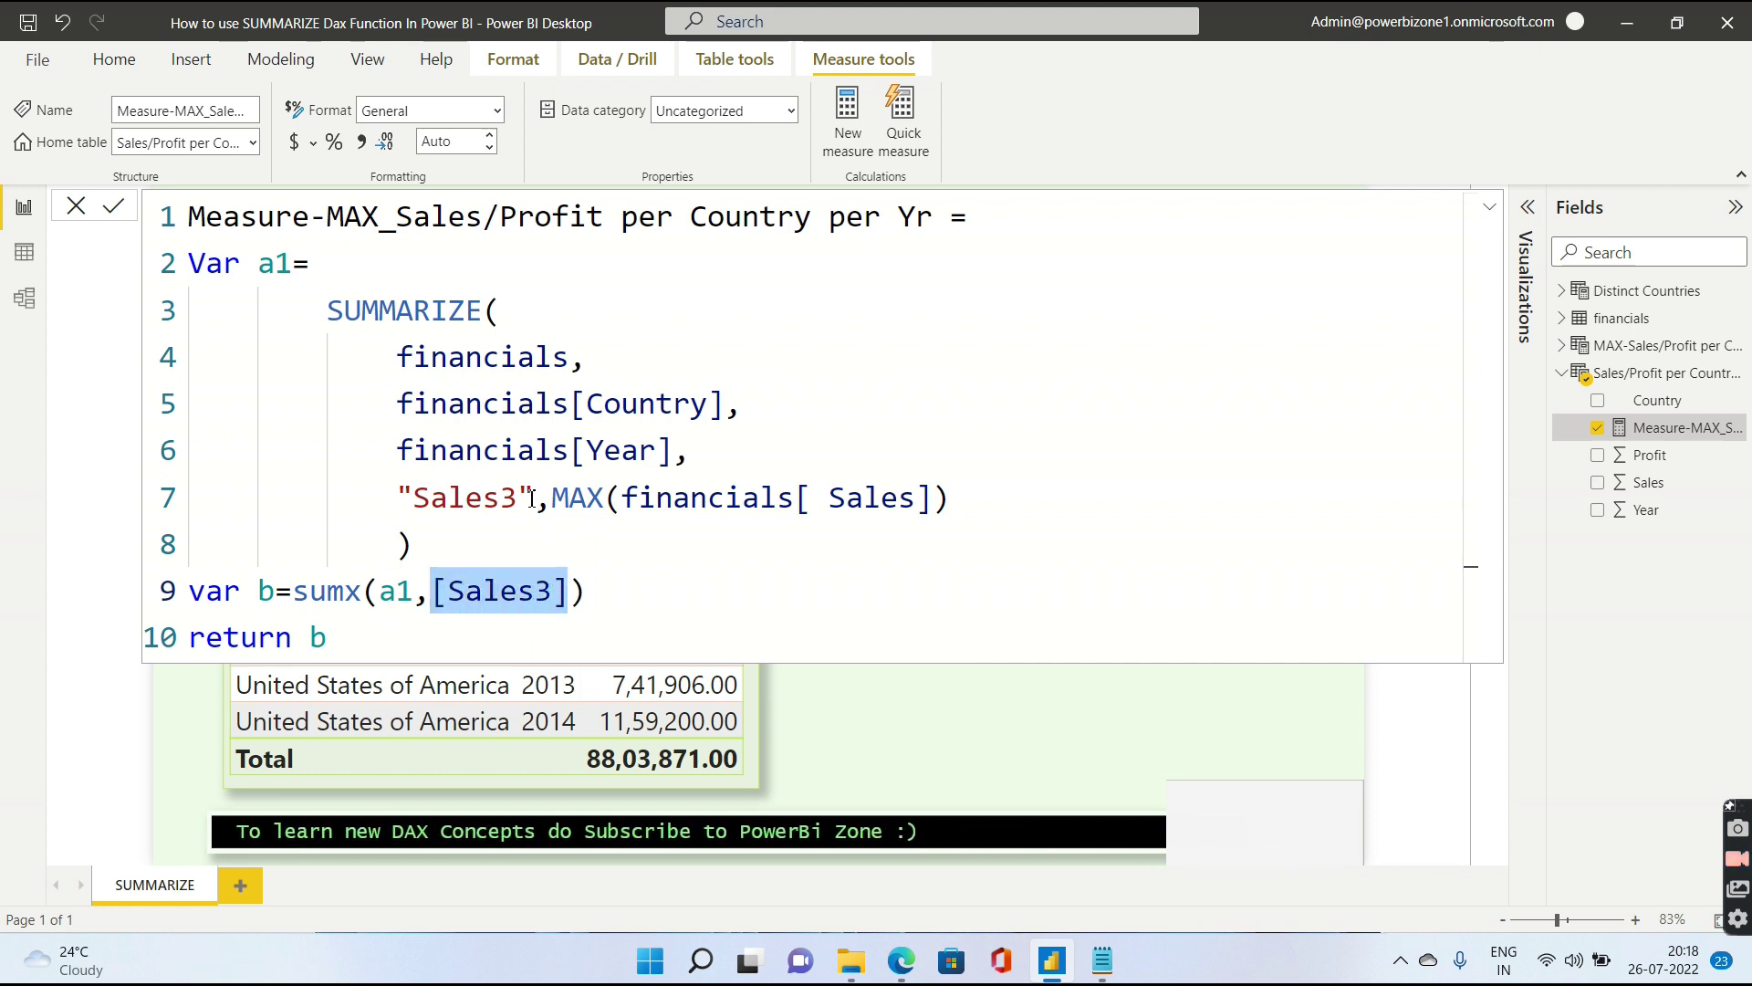
{"action": "left_click_drag", "start_coordinate": [521, 497], "coordinate": [413, 500]}
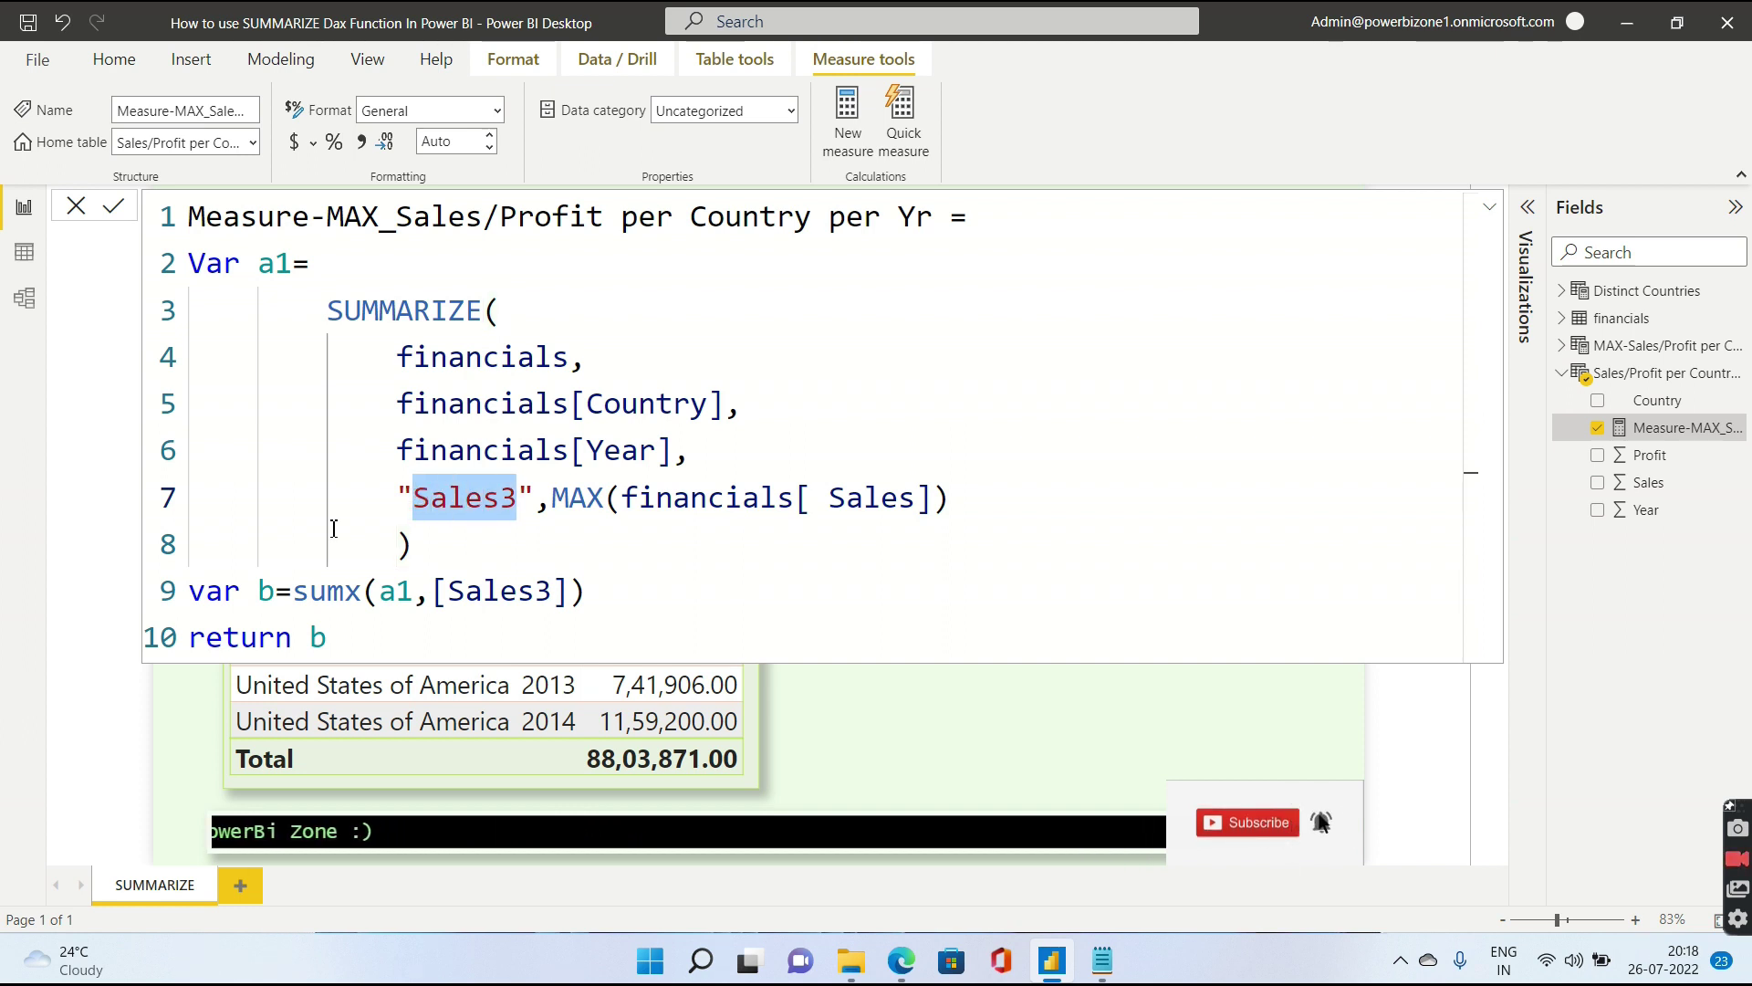
Point out the returned variable b and close the formula editor.
{"action": "left_click", "coordinate": [331, 639]}
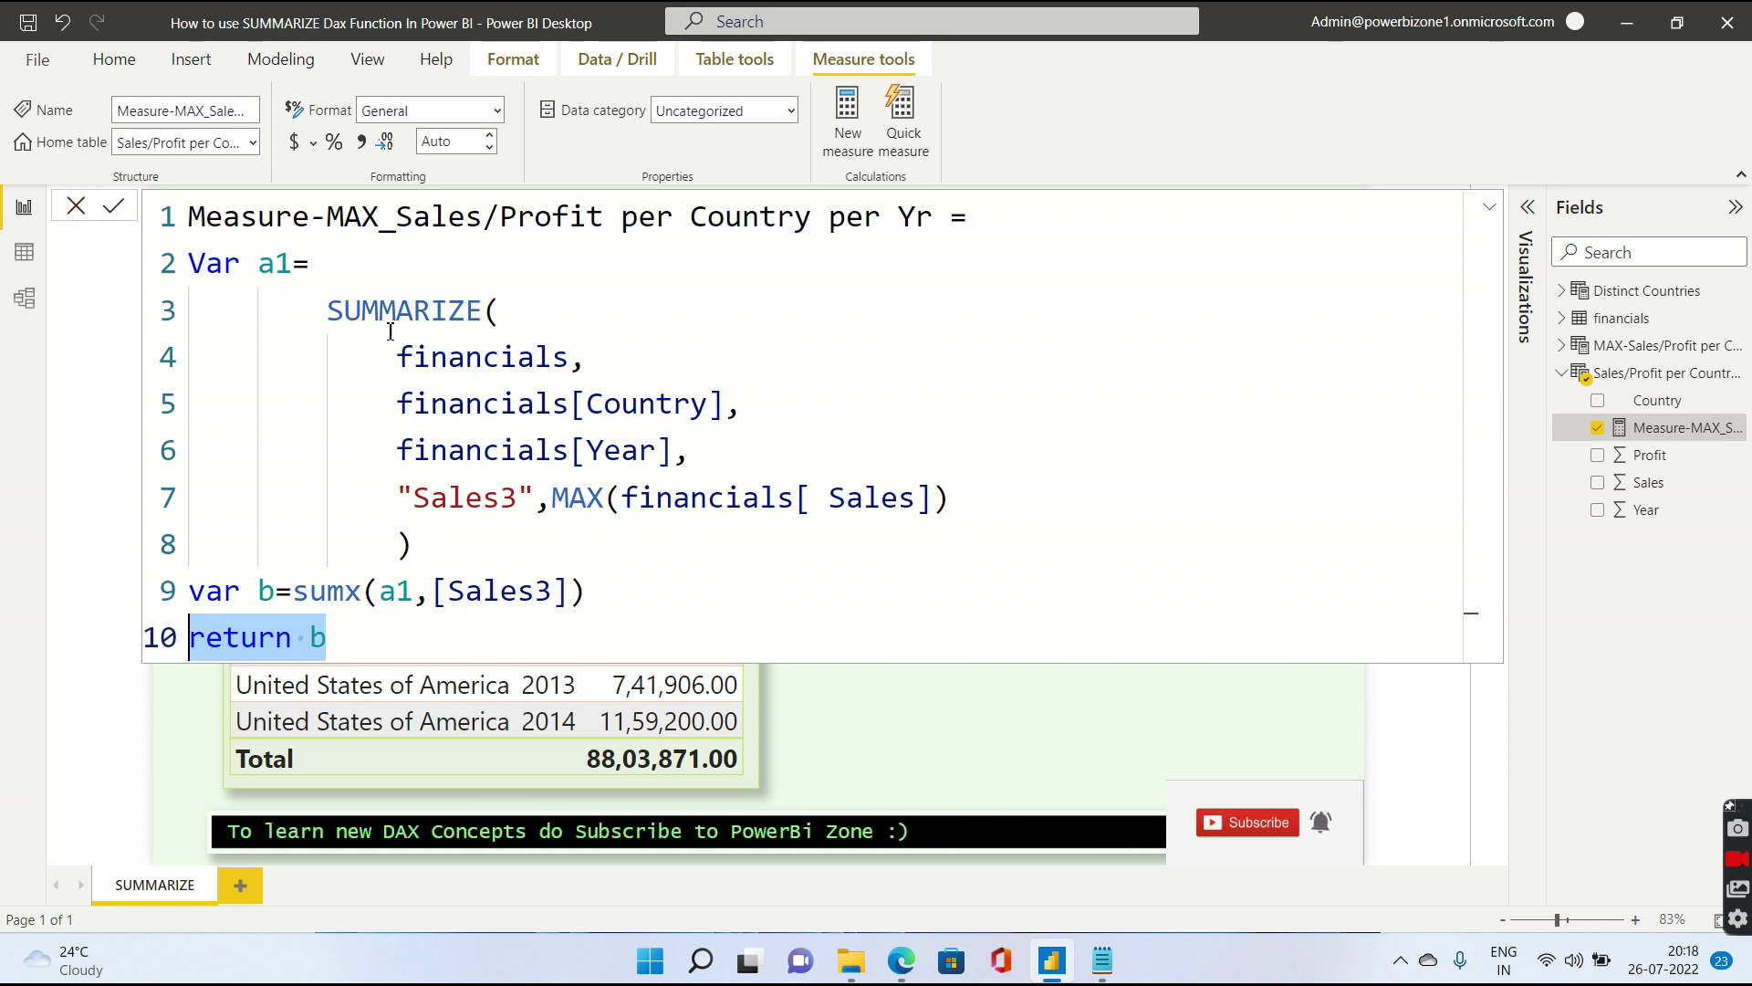
{"action": "left_click", "coordinate": [499, 312]}
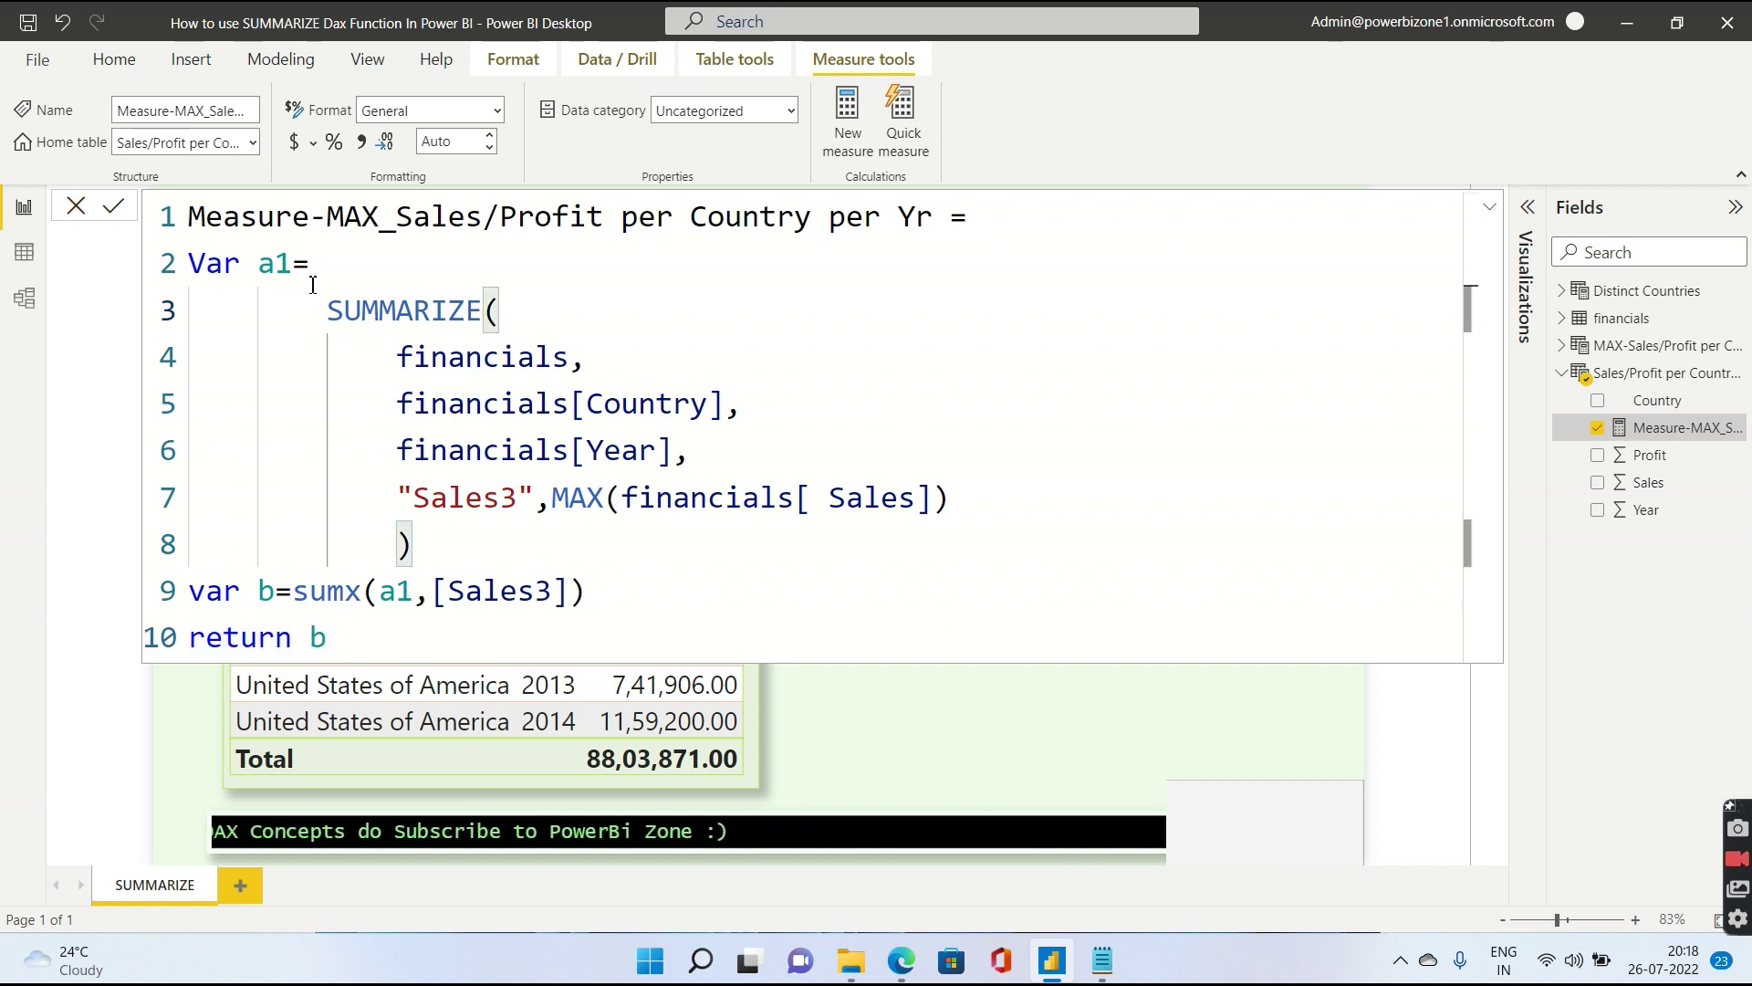
{"action": "left_click", "coordinate": [76, 206]}
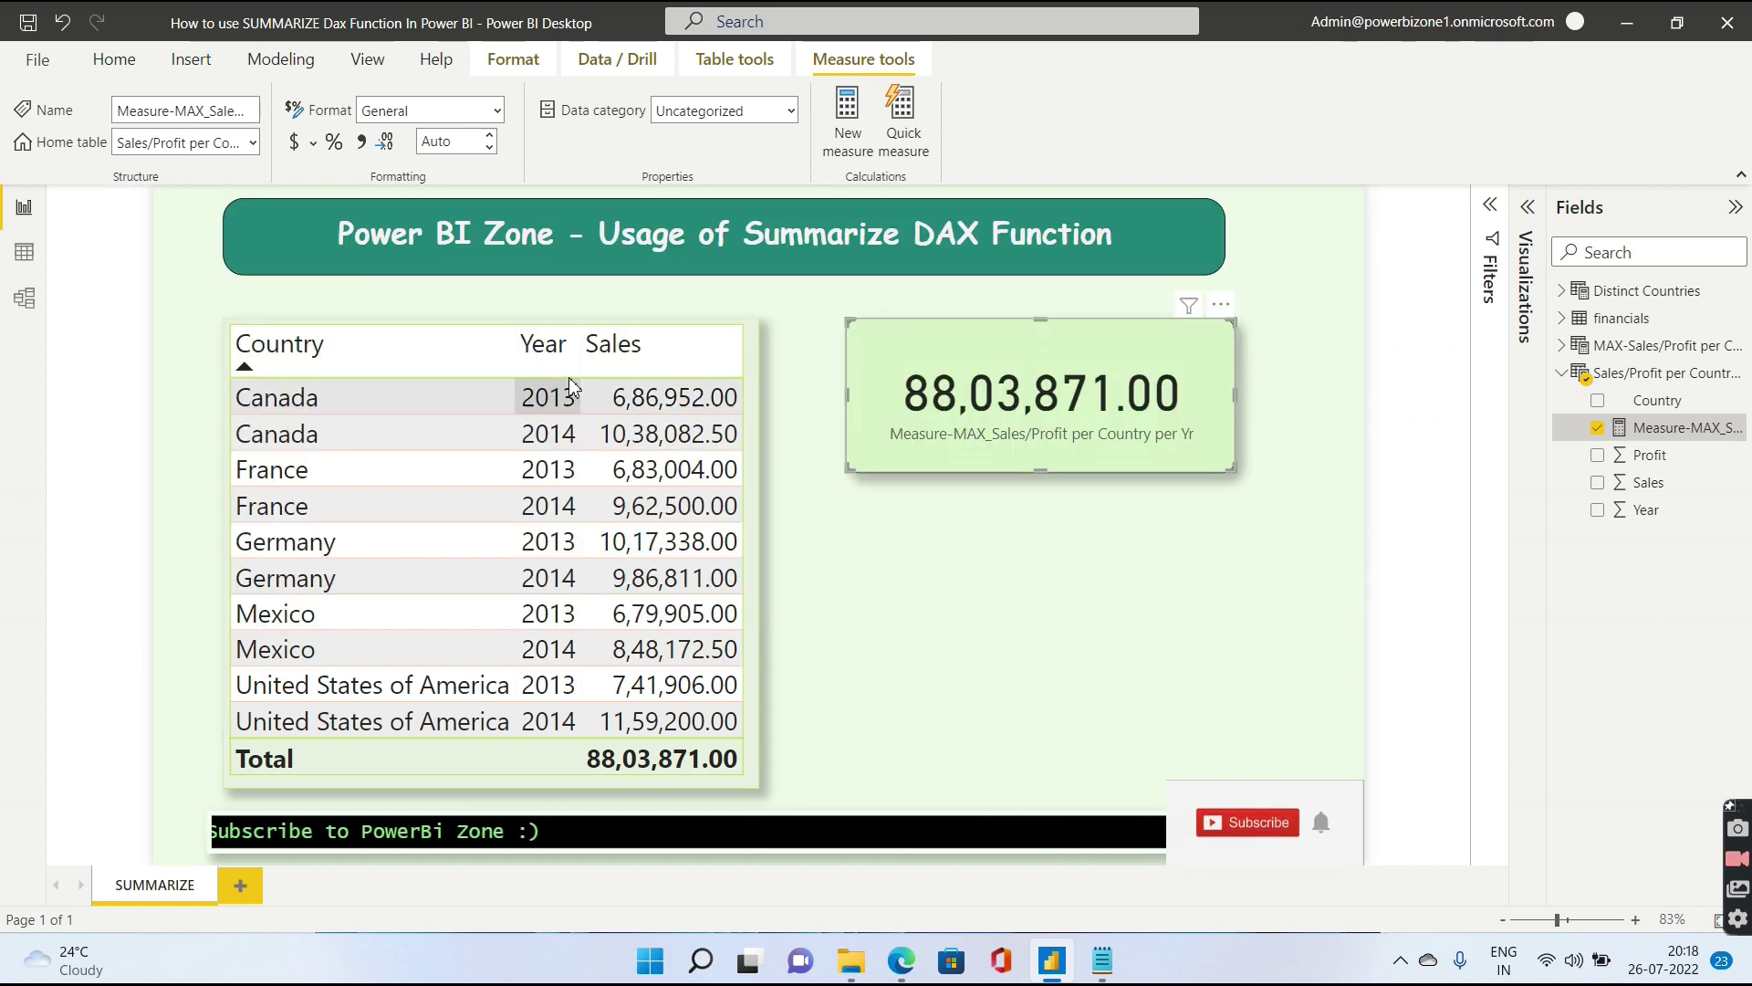